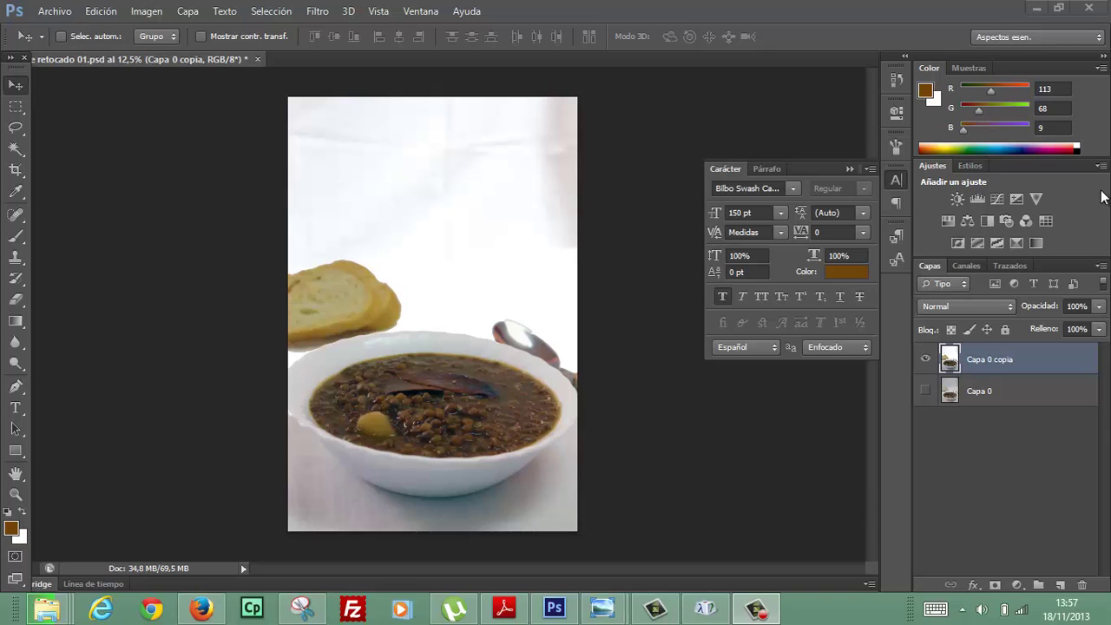
Ready the Horizontal Type tool with Bilbo Swash Caps at 14 pt, with the Character panel reopened
{"action": "left_click", "coordinate": [895, 180]}
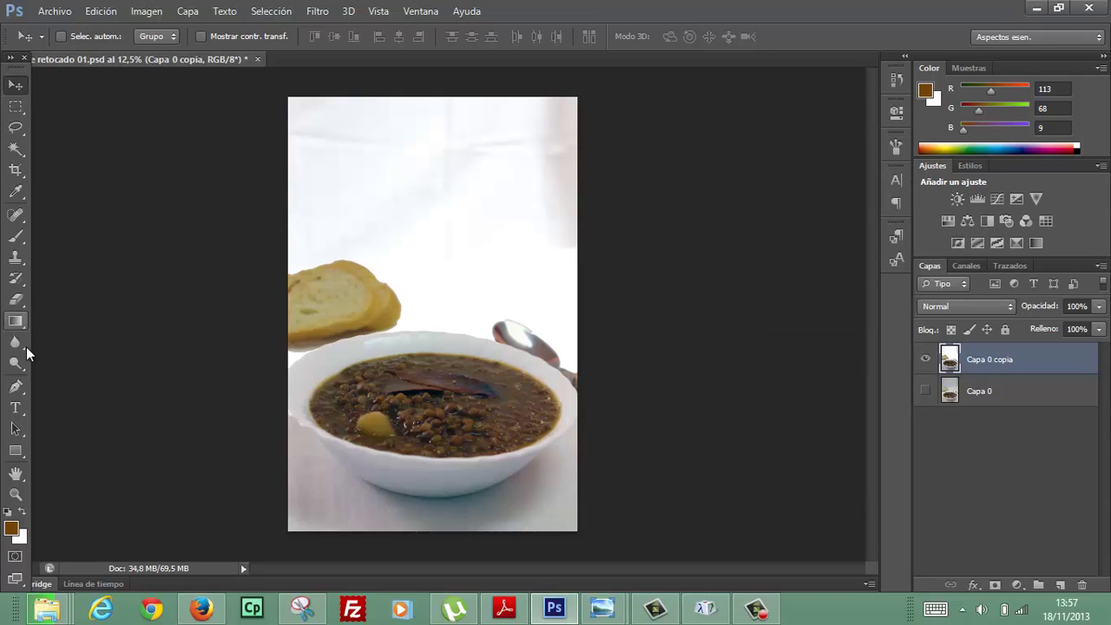
{"action": "left_click", "coordinate": [15, 407]}
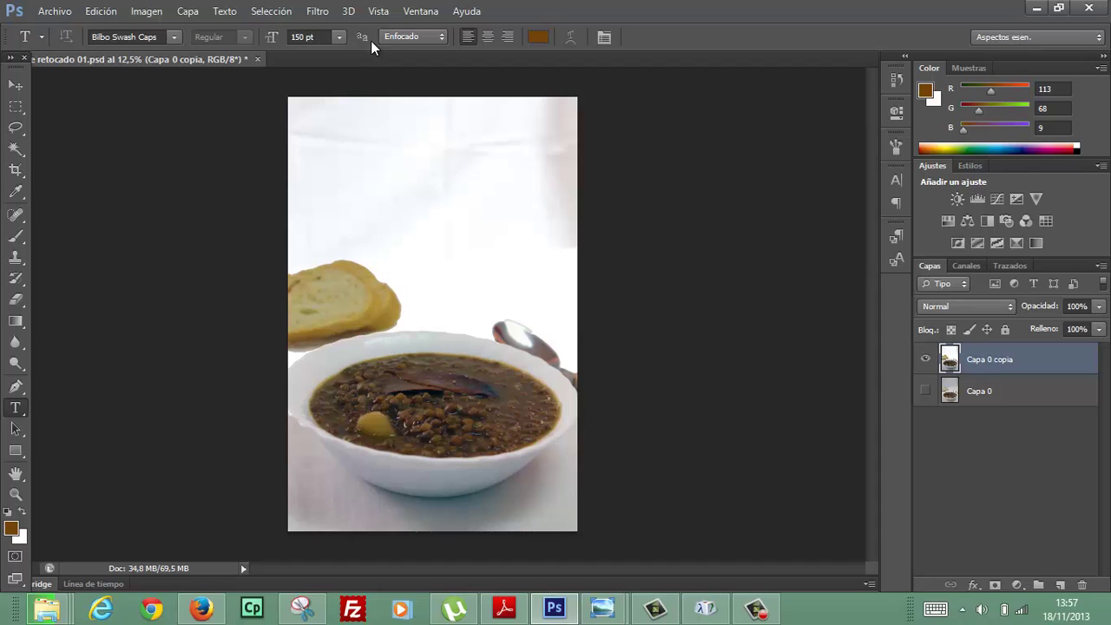
{"action": "left_click", "coordinate": [338, 36]}
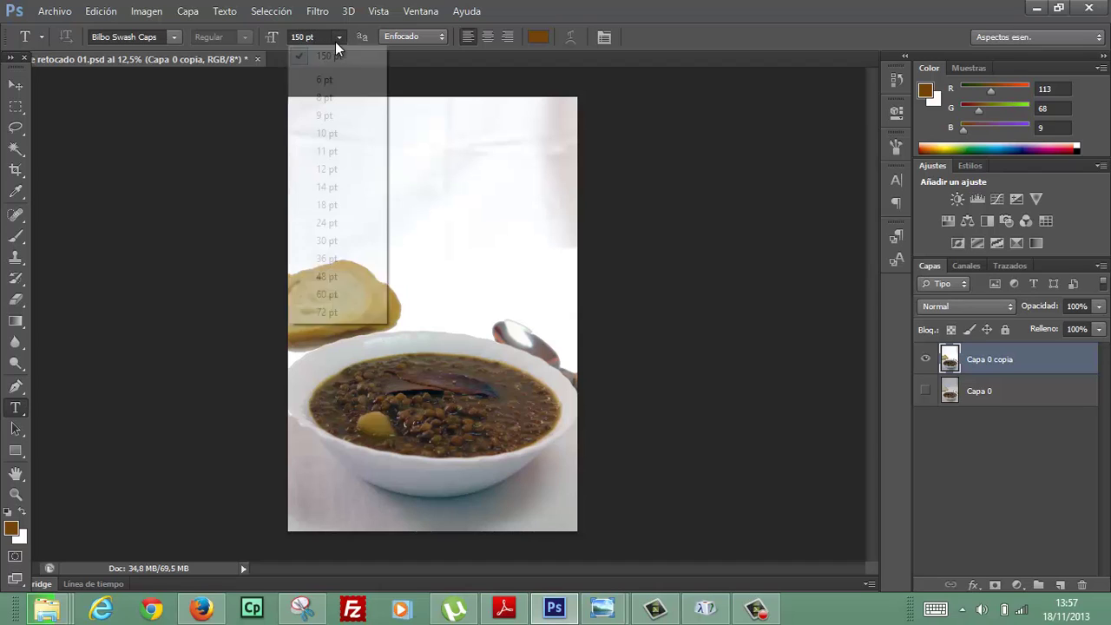
{"action": "left_click", "coordinate": [334, 187]}
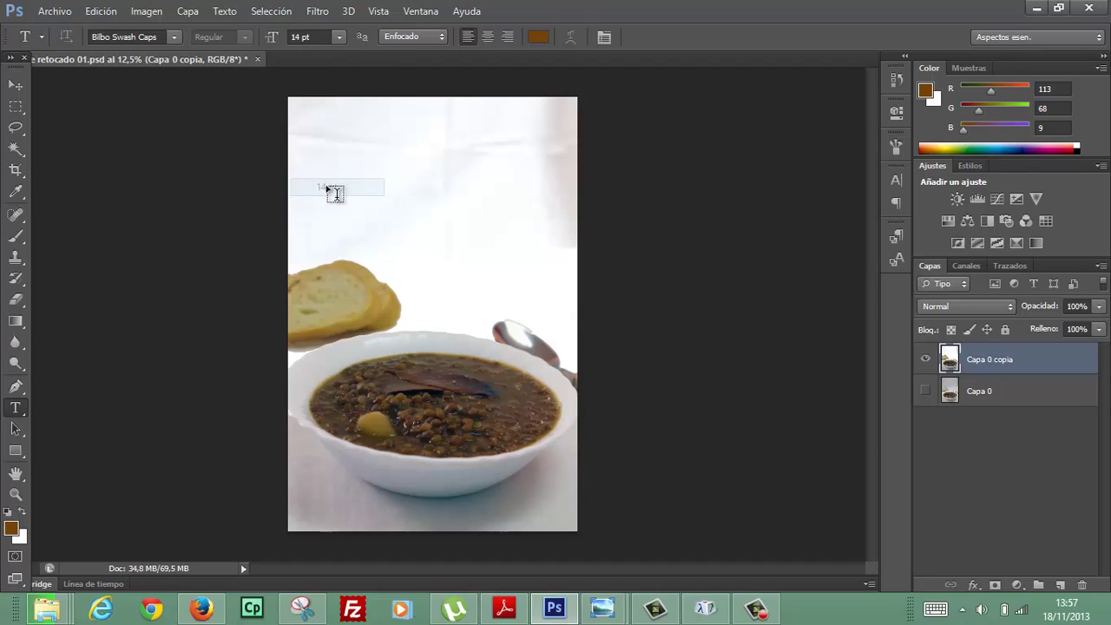
{"action": "left_click", "coordinate": [176, 37]}
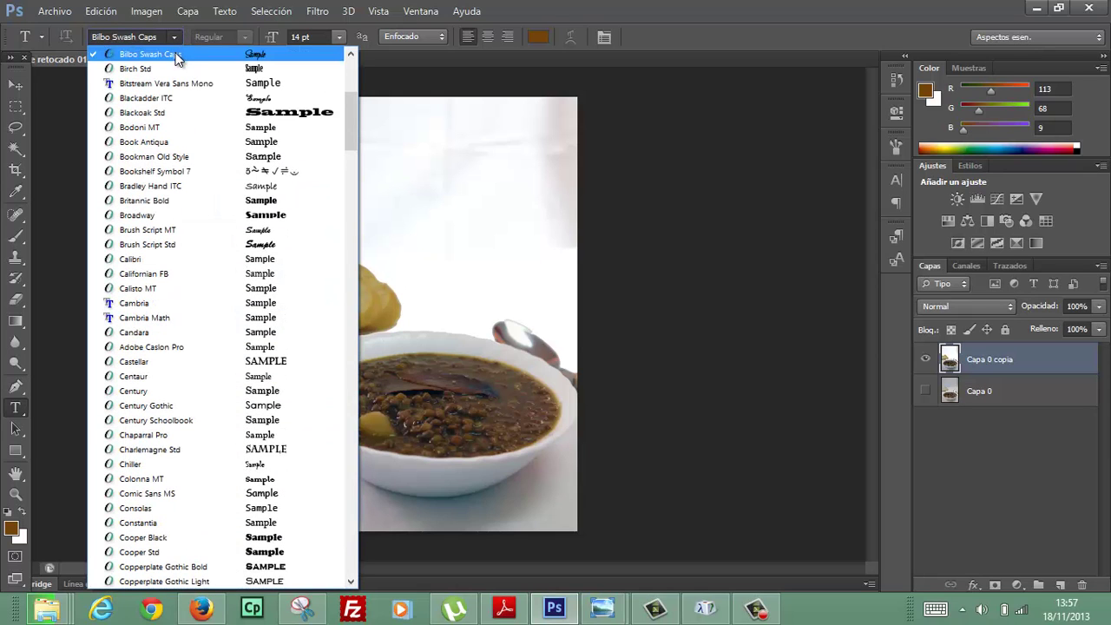
{"action": "left_click", "coordinate": [175, 55]}
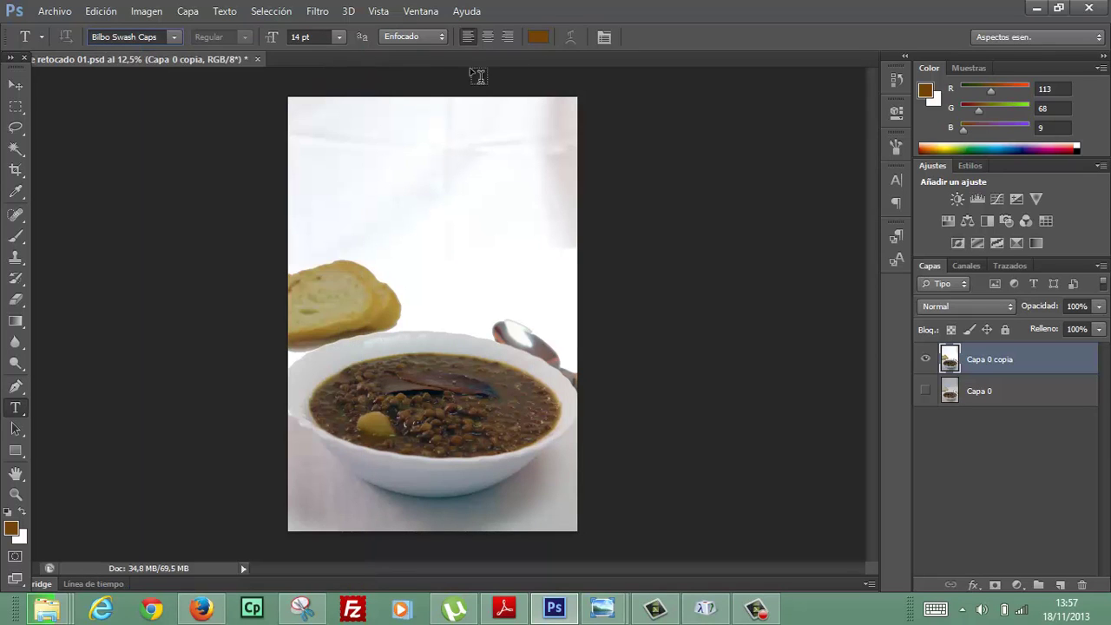
{"action": "left_click", "coordinate": [895, 179]}
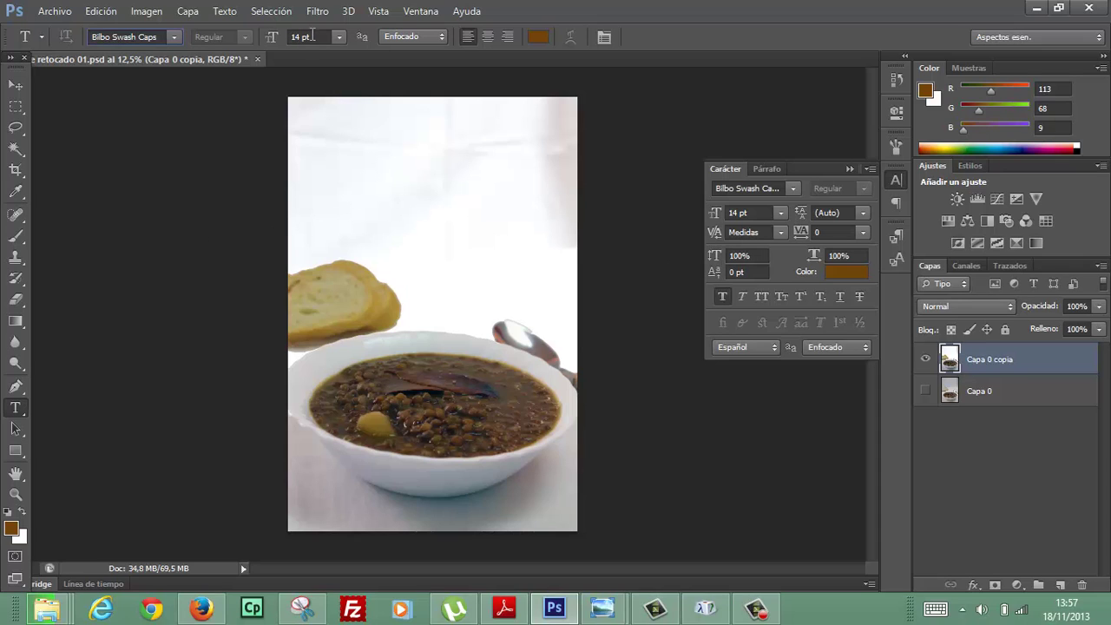
{"action": "left_click", "coordinate": [381, 174]}
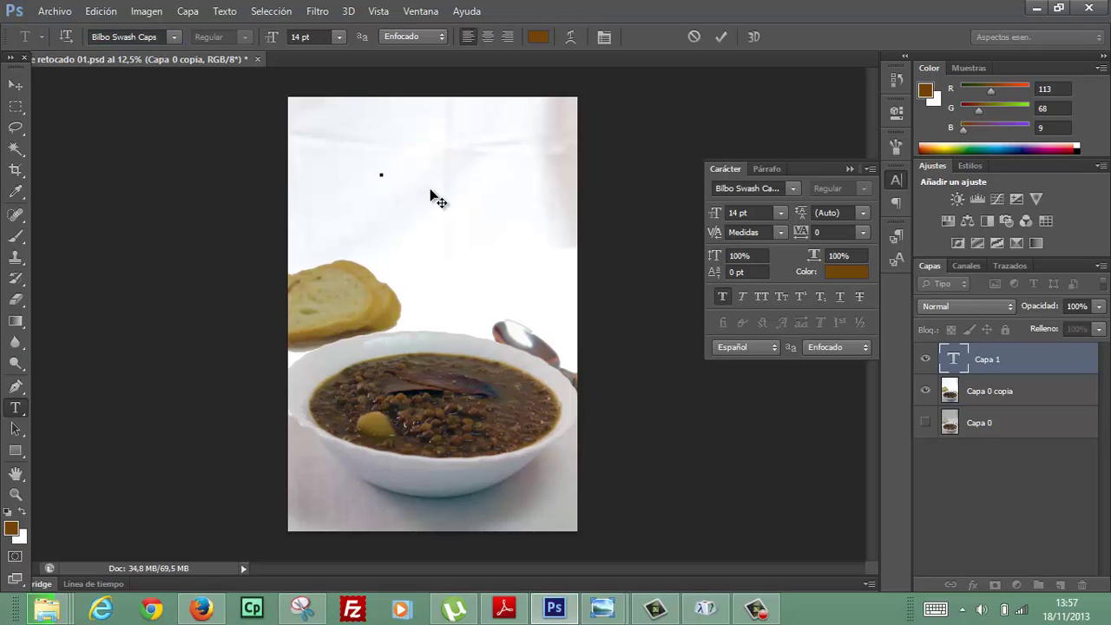
{"action": "type", "text": "L"}
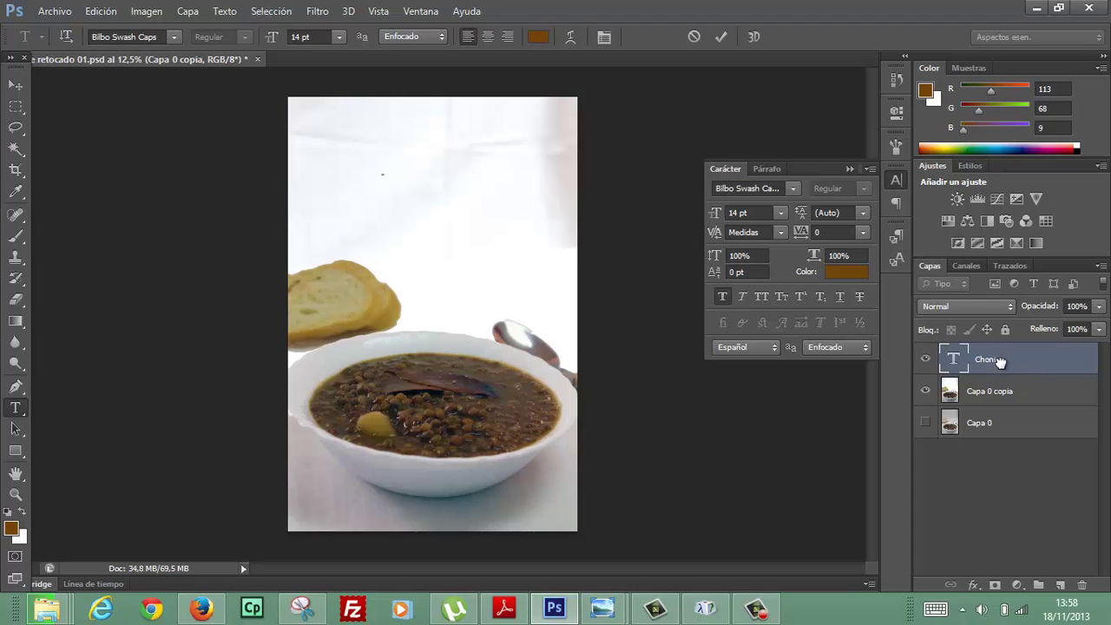
{"action": "left_click_drag", "start_coordinate": [994, 361], "coordinate": [1081, 585]}
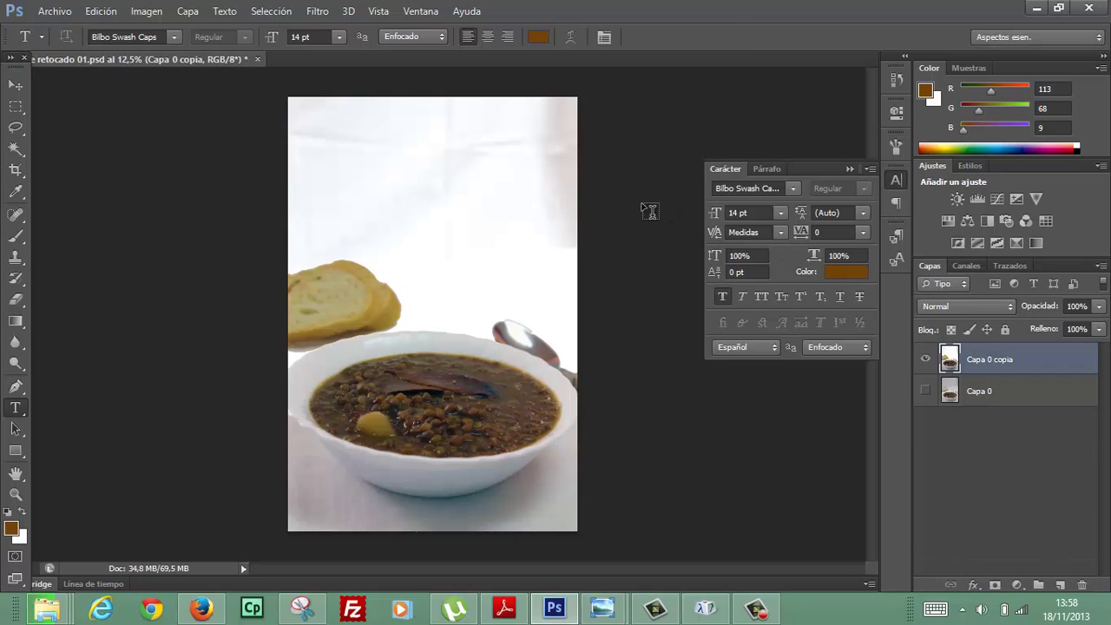
Set the type size to 150 pt and the text colour to greyish tan 9c927f
{"action": "left_click", "coordinate": [321, 36]}
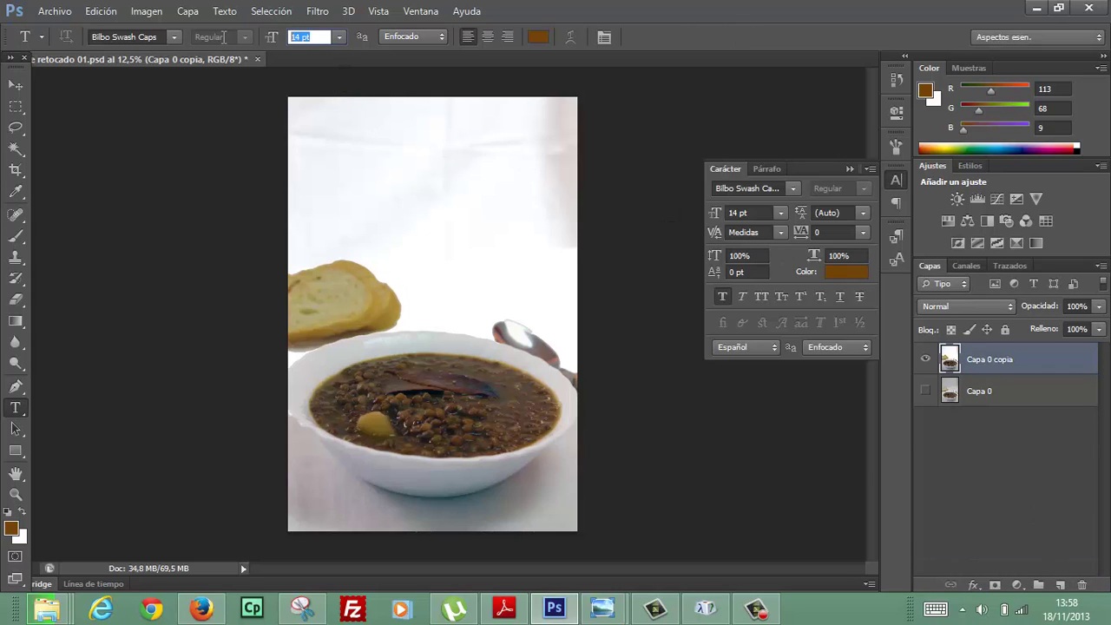
{"action": "type", "text": "15"}
{"action": "type", "text": "0"}
{"action": "left_click", "coordinate": [536, 36]}
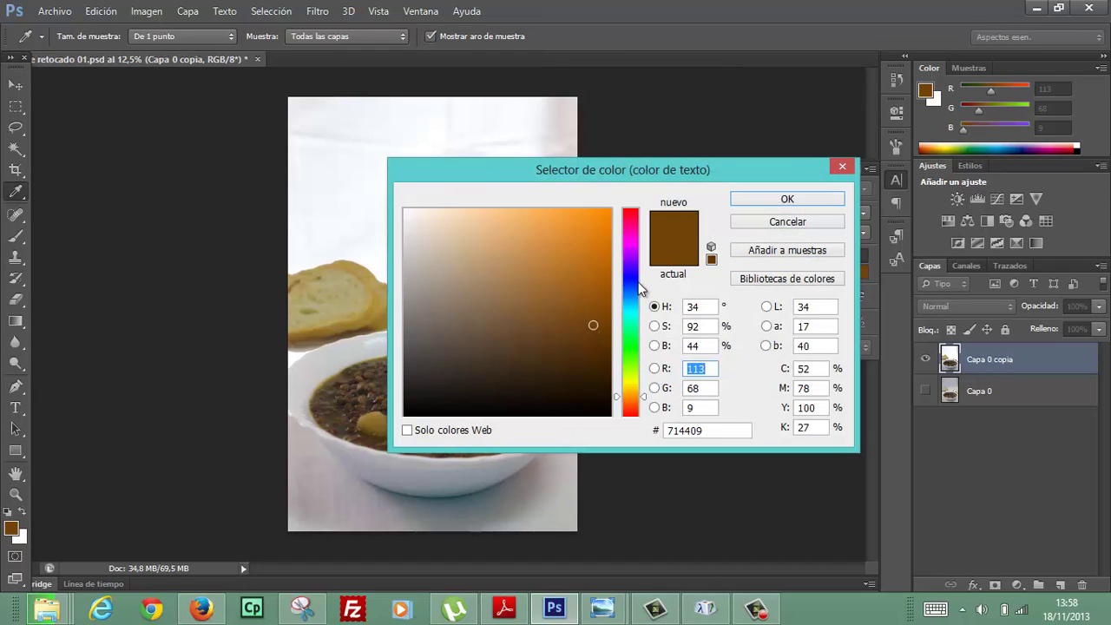
{"action": "left_click_drag", "start_coordinate": [632, 313], "coordinate": [635, 394]}
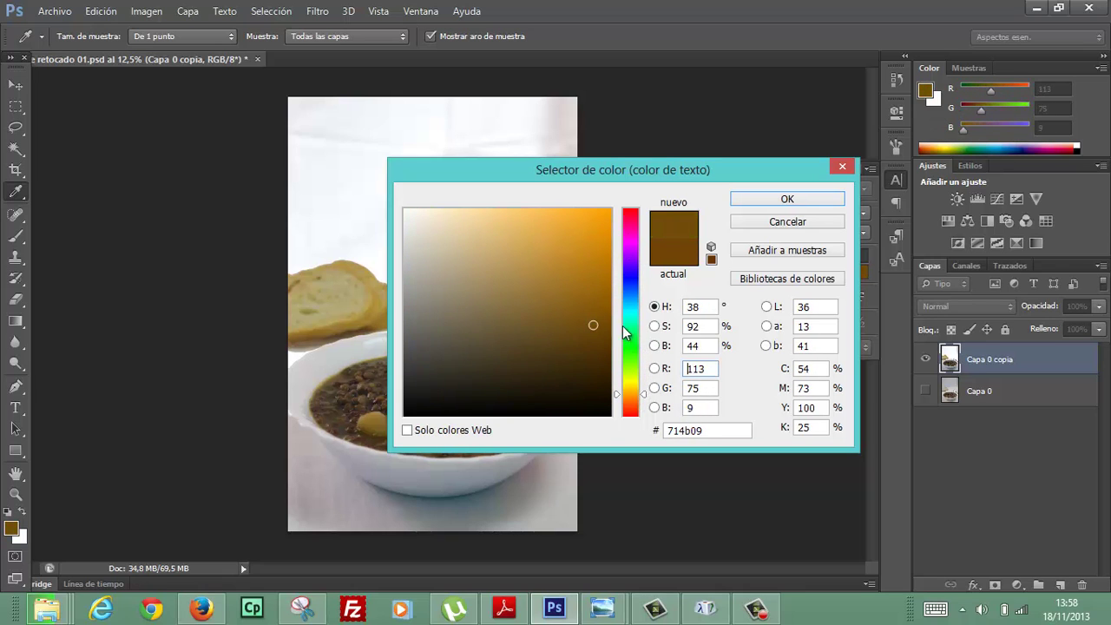
{"action": "mouse_move", "coordinate": [593, 326]}
{"action": "left_mouse_down"}
{"action": "mouse_move", "coordinate": [555, 311]}
{"action": "mouse_move", "coordinate": [478, 236]}
{"action": "mouse_move", "coordinate": [476, 310]}
{"action": "mouse_move", "coordinate": [417, 315]}
{"action": "mouse_move", "coordinate": [463, 321]}
{"action": "mouse_move", "coordinate": [471, 293]}
{"action": "mouse_move", "coordinate": [439, 307]}
{"action": "mouse_move", "coordinate": [442, 322]}
{"action": "mouse_move", "coordinate": [454, 285]}
{"action": "mouse_move", "coordinate": [441, 289]}
{"action": "left_mouse_up"}
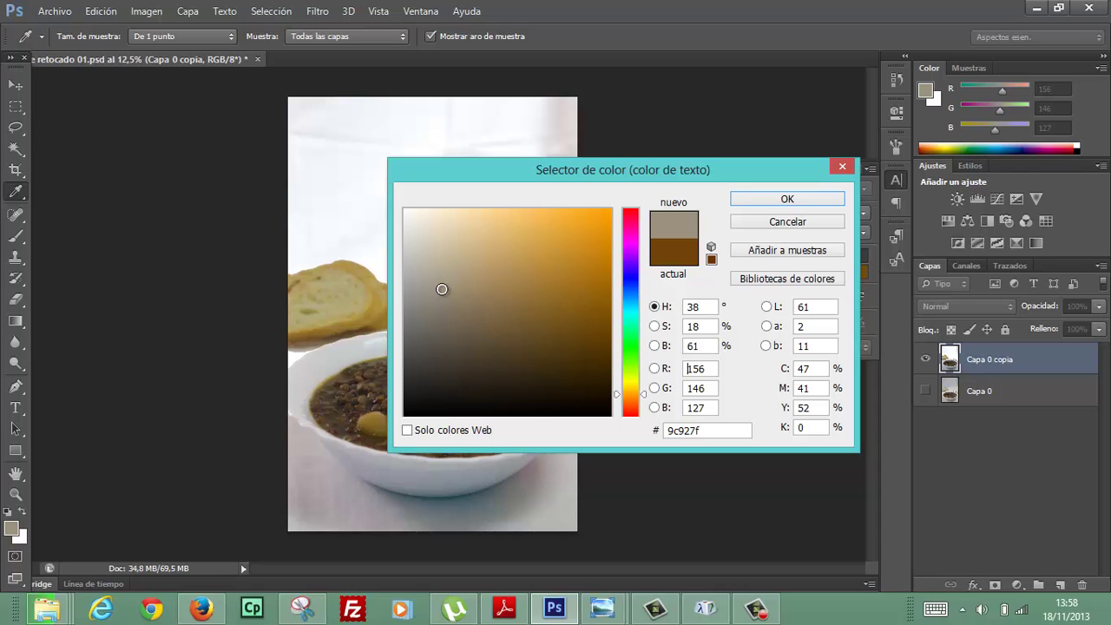
{"action": "left_click", "coordinate": [751, 198]}
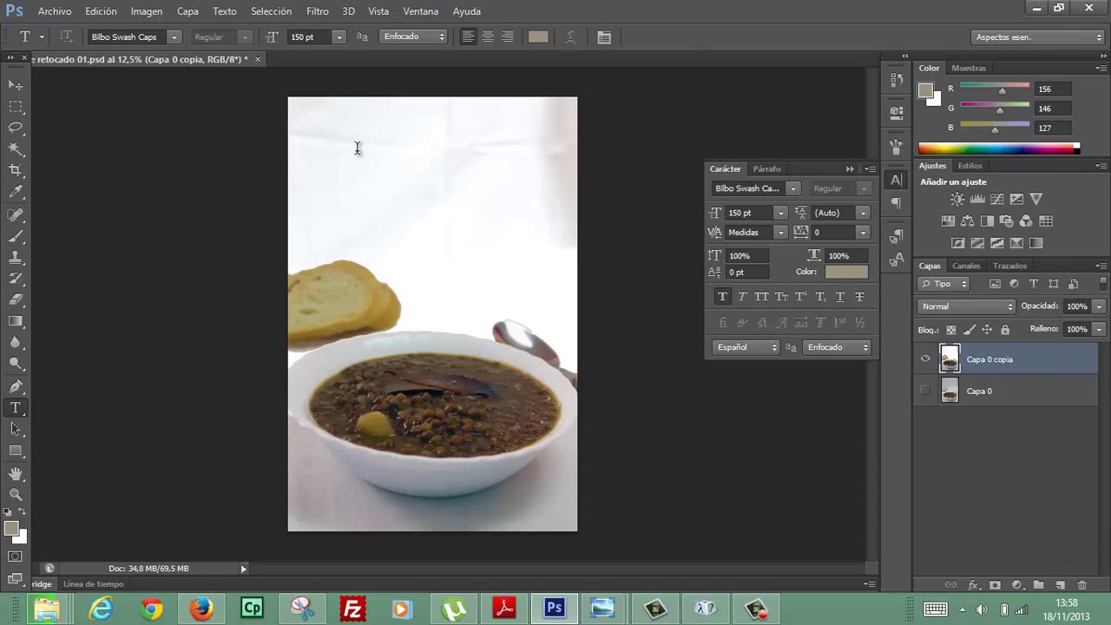
Type the author's name and the year as a new text line near the photo's top
{"action": "left_click", "coordinate": [357, 146]}
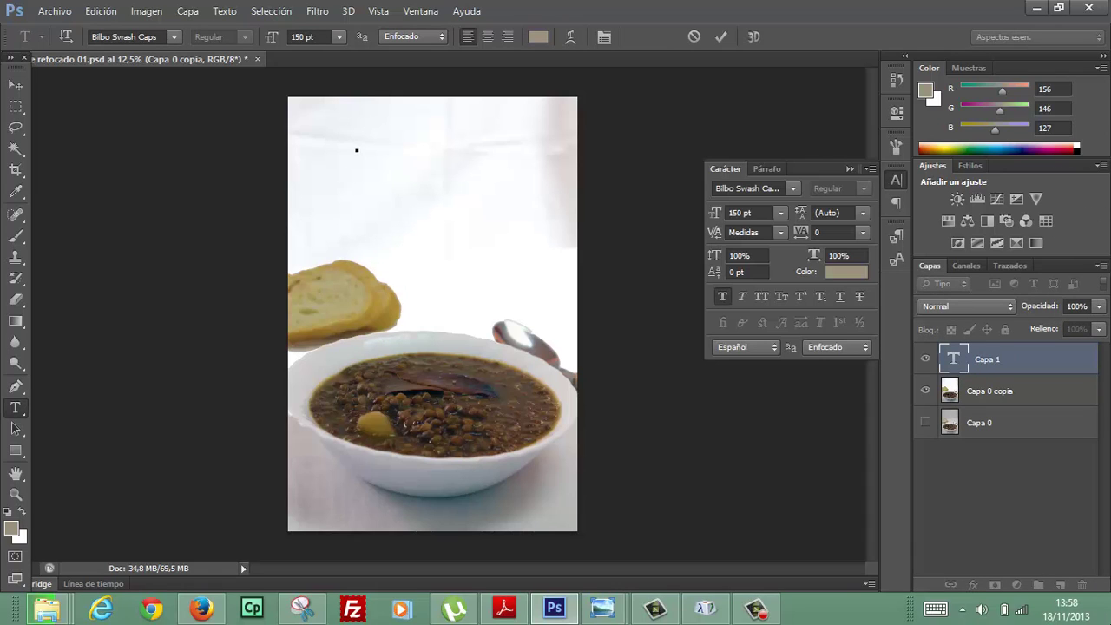
{"action": "type", "text": "C"}
{"action": "type", "text": "hemi"}
{"action": "type", "text": " 2.013"}
{"action": "key", "text": "Left"}
{"action": "key", "text": "Left"}
{"action": "key", "text": "Left"}
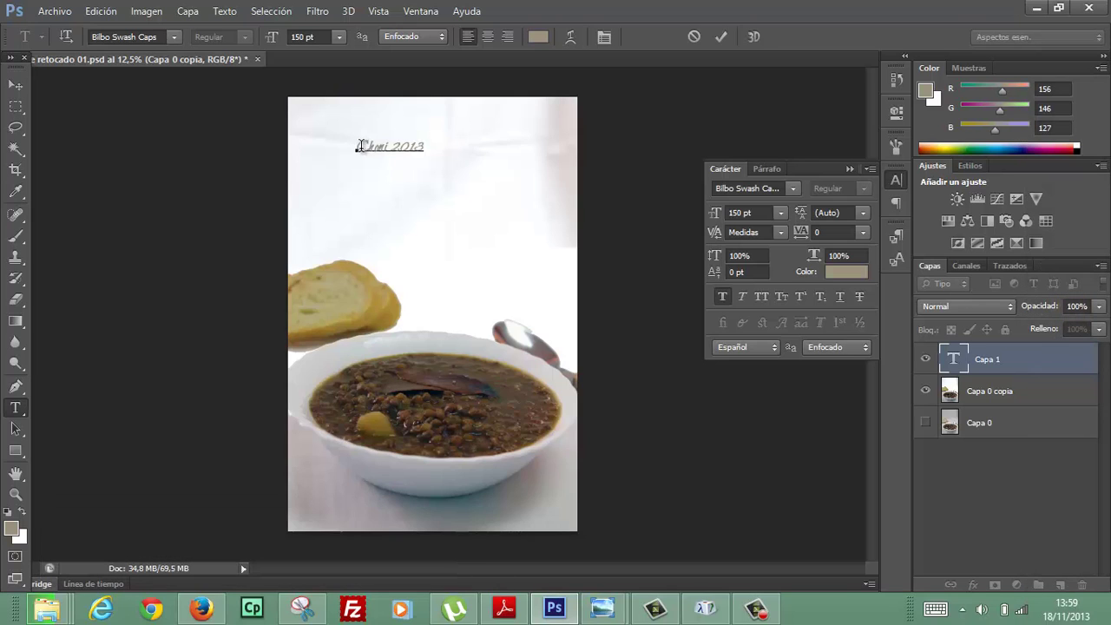
Put the caret before the first letter and launch Mapa de caracteres by searching 'caracteres'
{"action": "left_click", "coordinate": [358, 147]}
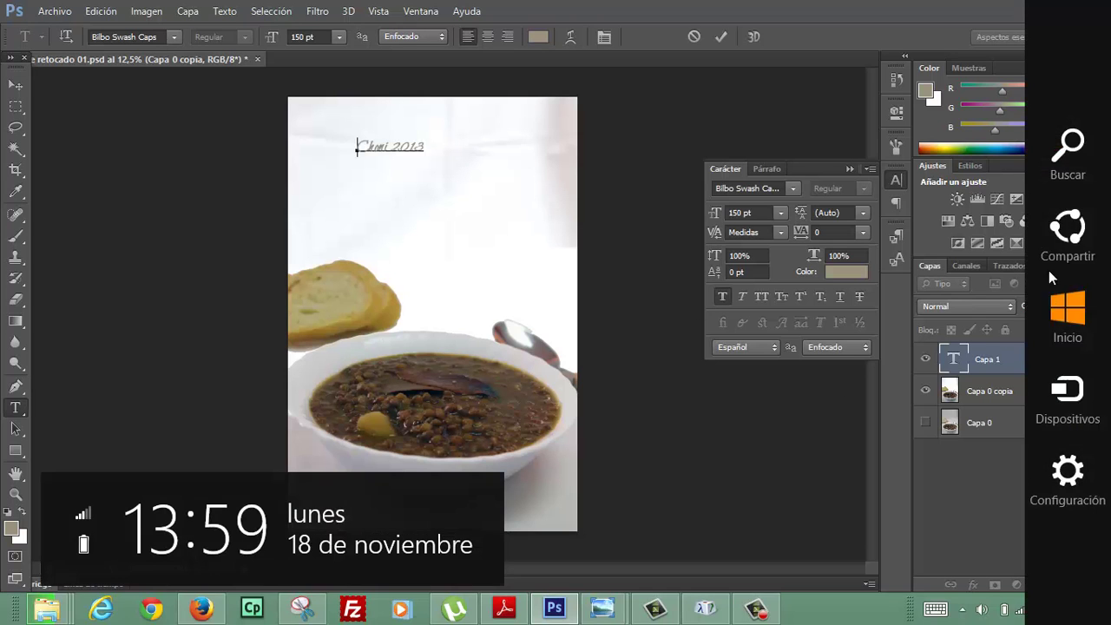
{"action": "left_click", "coordinate": [1060, 156]}
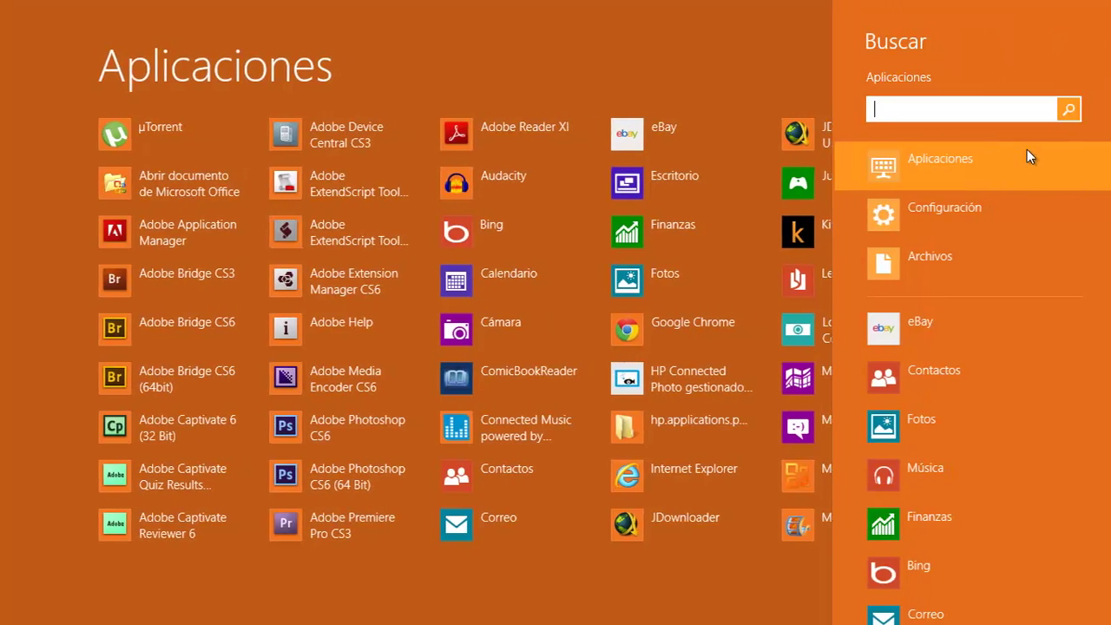
{"action": "type", "text": "ca"}
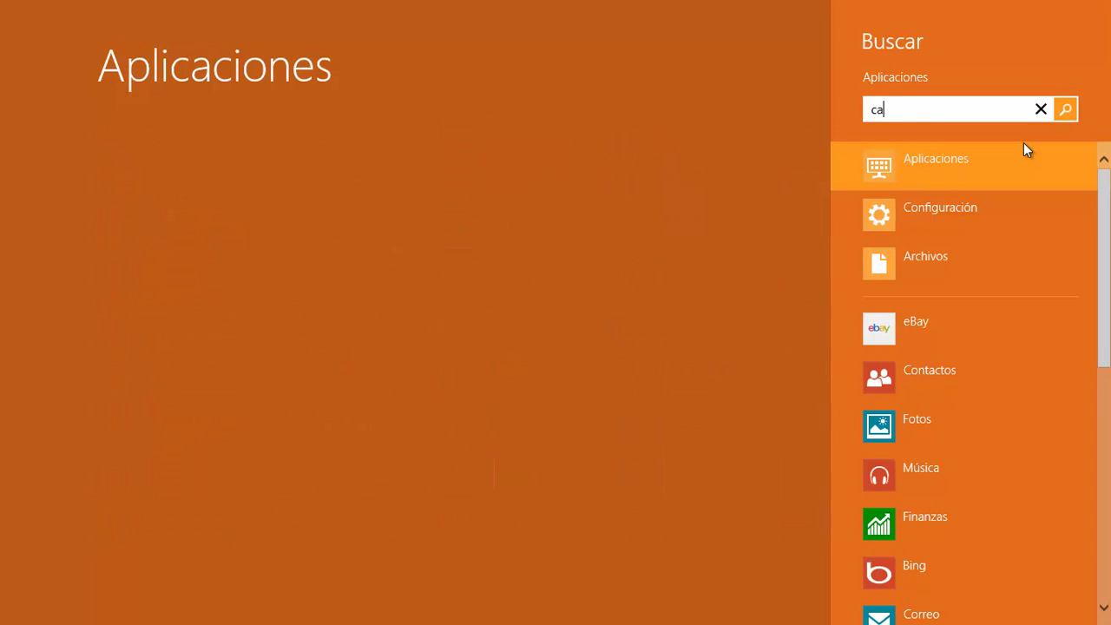
{"action": "type", "text": "racteres"}
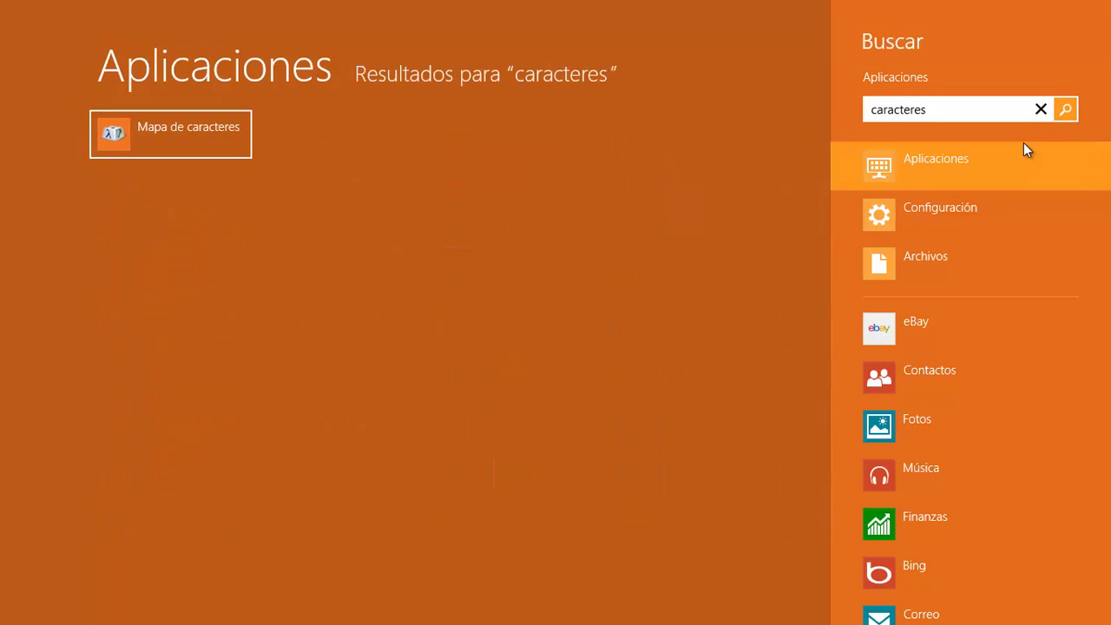
{"action": "left_click", "coordinate": [190, 126]}
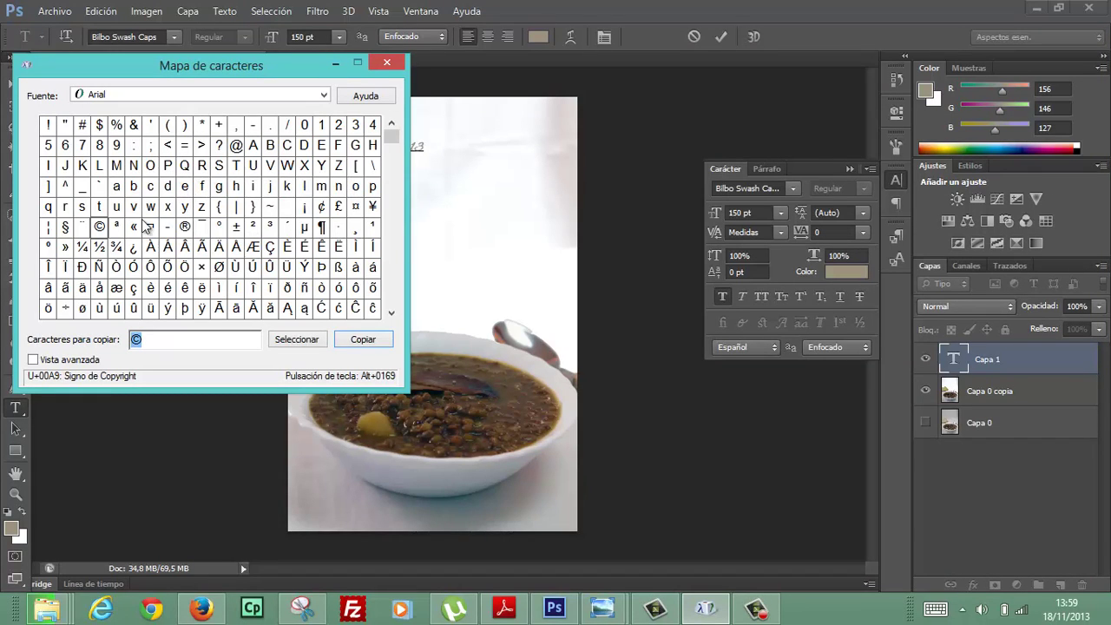
Copy the © sign in Mapa de caracteres and minimize the window
{"action": "left_click", "coordinate": [102, 227]}
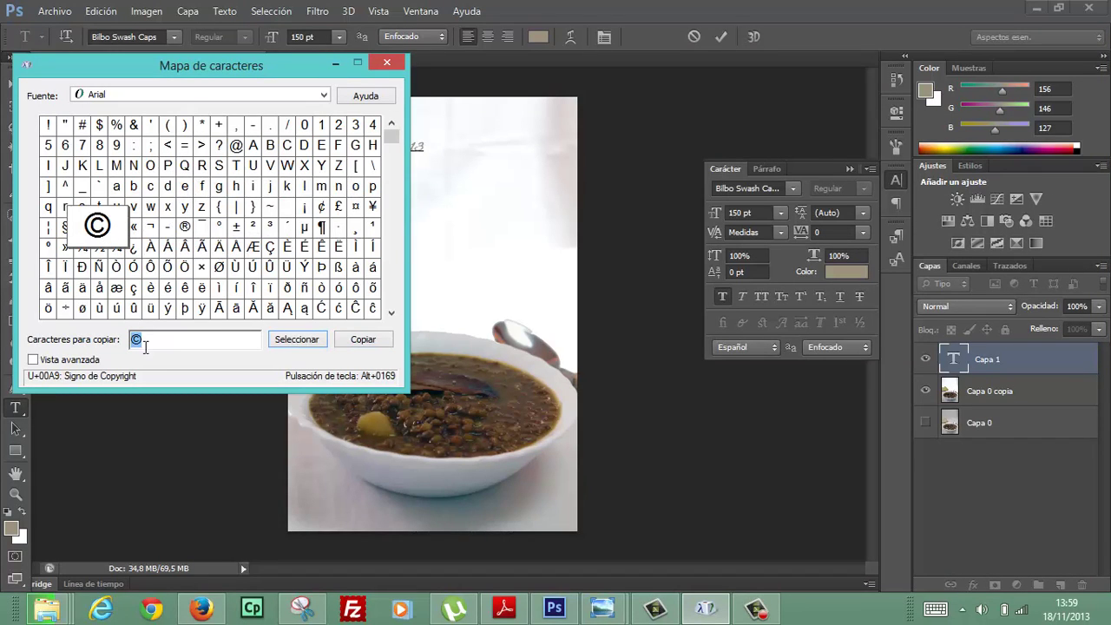
{"action": "left_click", "coordinate": [350, 338]}
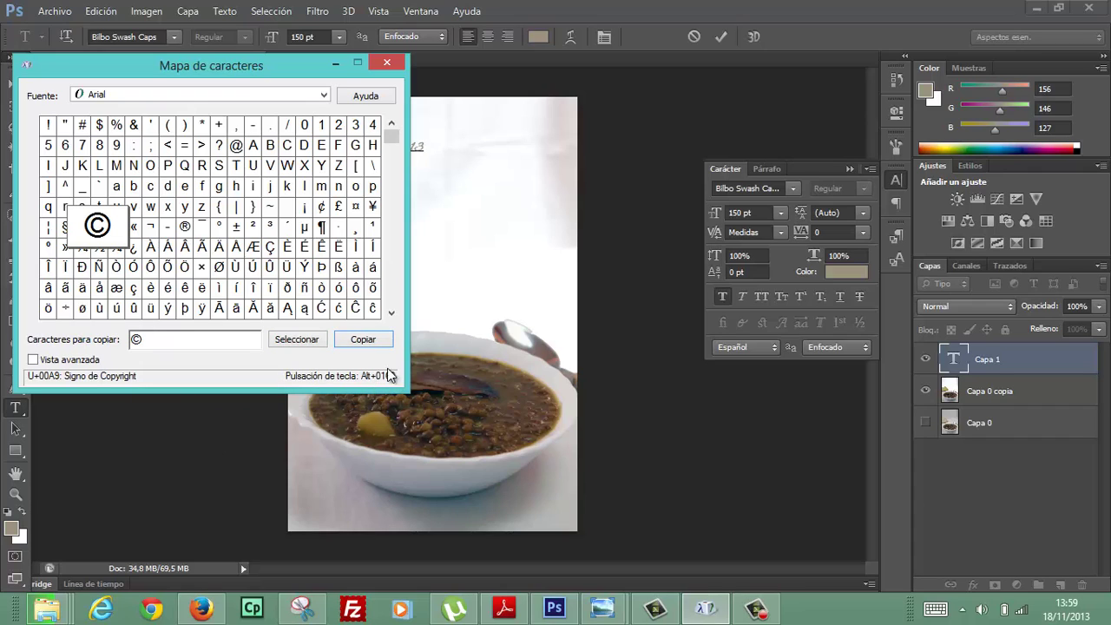
{"action": "left_click", "coordinate": [336, 62]}
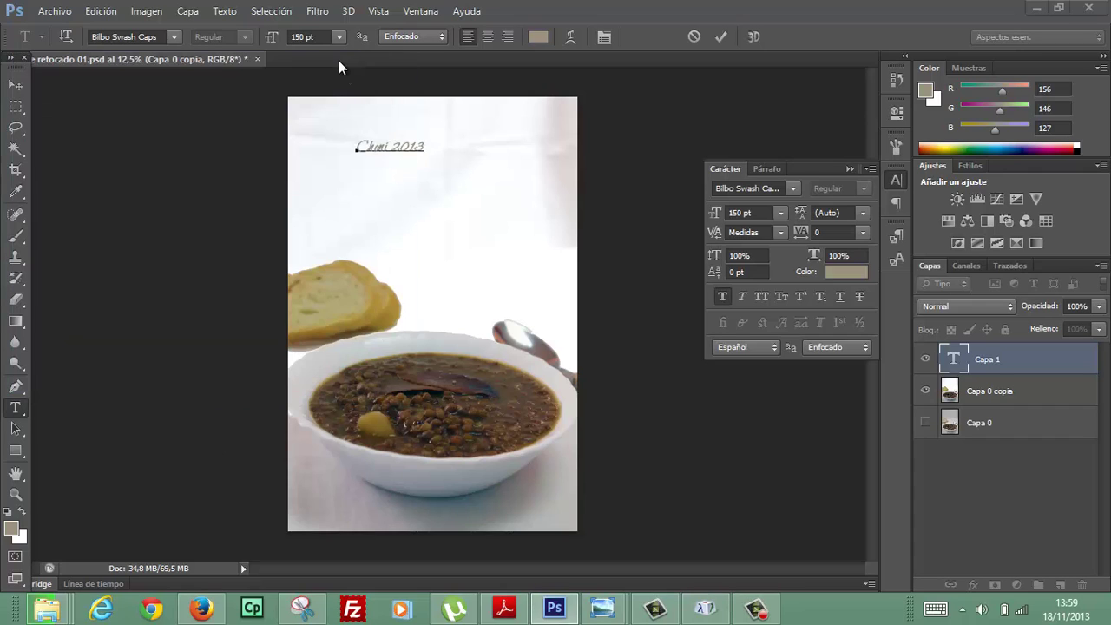
Paste © at the start of the signature and move the text to the bottom-left corner
{"action": "right_click", "coordinate": [357, 154]}
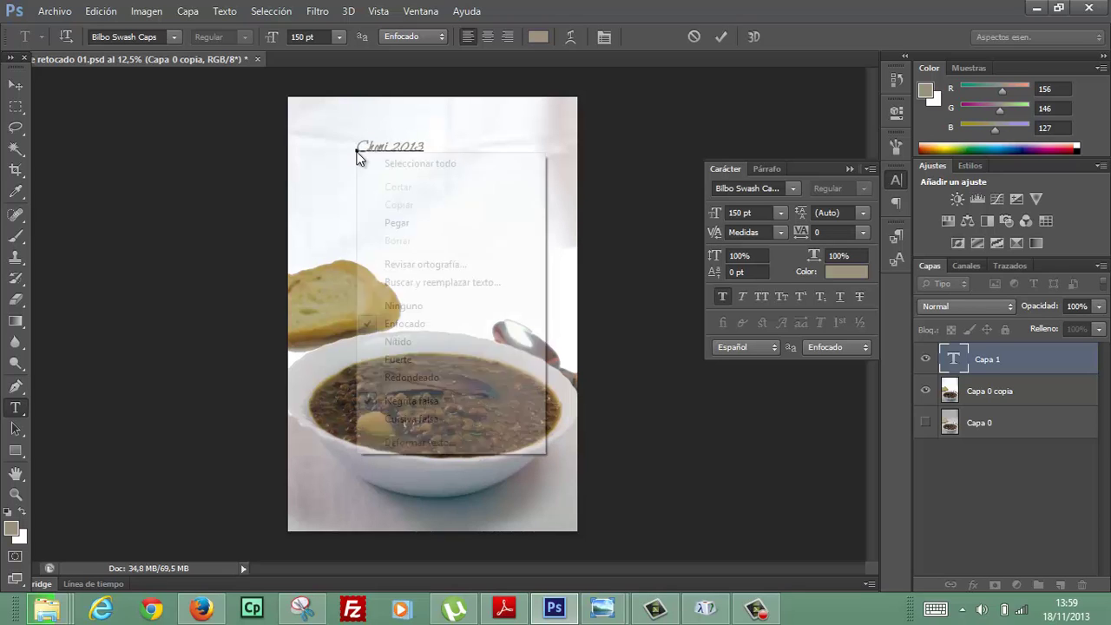
{"action": "left_click", "coordinate": [397, 222]}
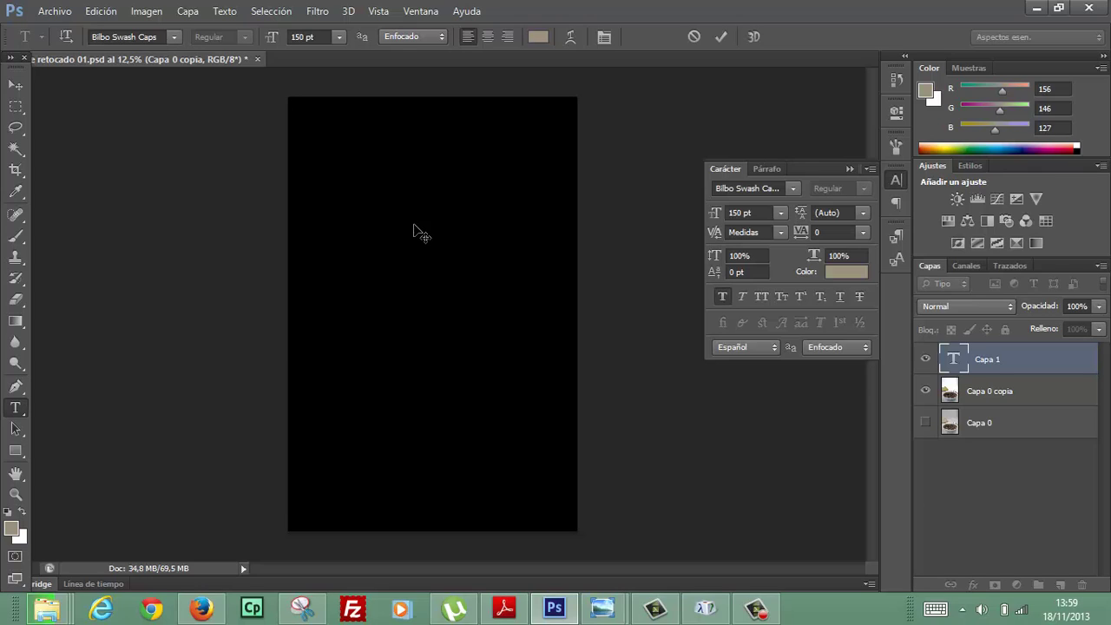
{"action": "left_click", "coordinate": [17, 87]}
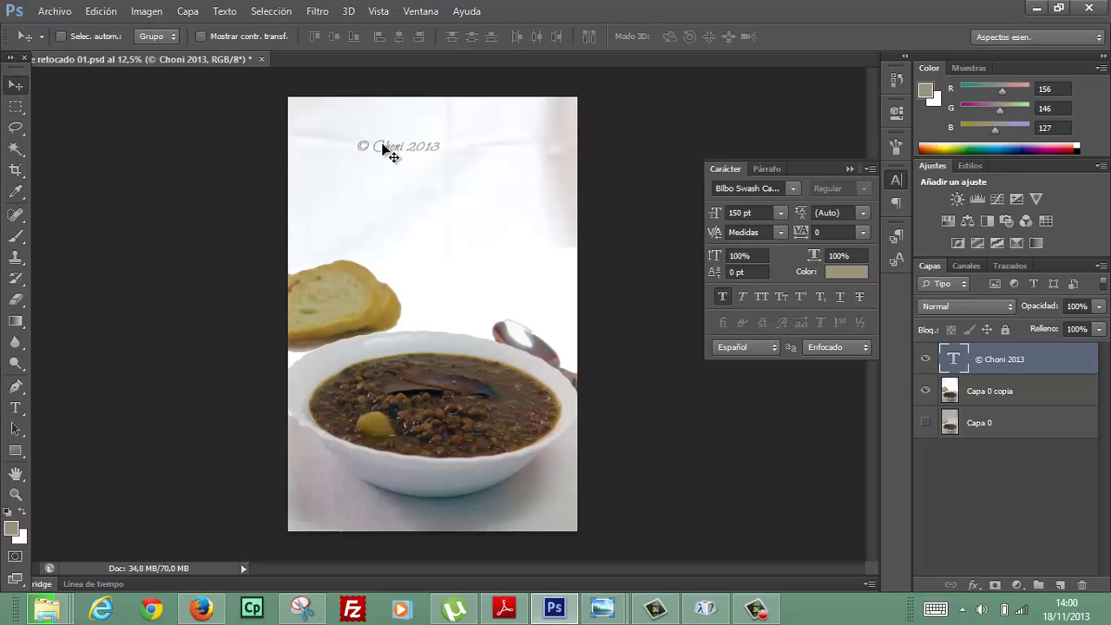
{"action": "mouse_move", "coordinate": [384, 149]}
{"action": "left_mouse_down"}
{"action": "mouse_move", "coordinate": [510, 511]}
{"action": "mouse_move", "coordinate": [323, 513]}
{"action": "left_mouse_up"}
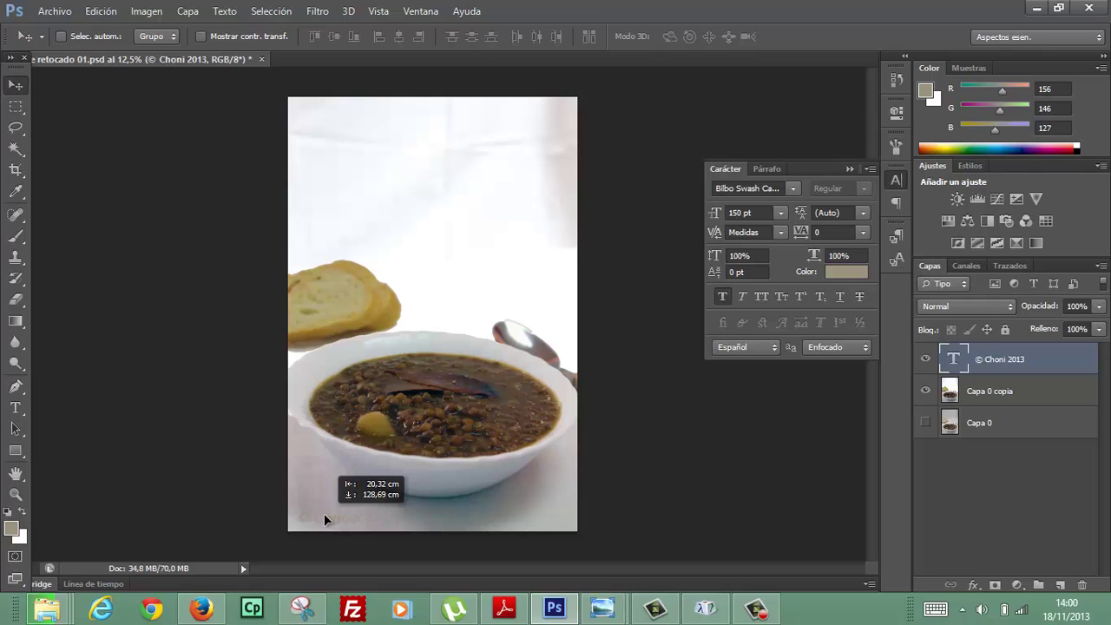
{"action": "left_click_drag", "start_coordinate": [324, 513], "coordinate": [324, 514]}
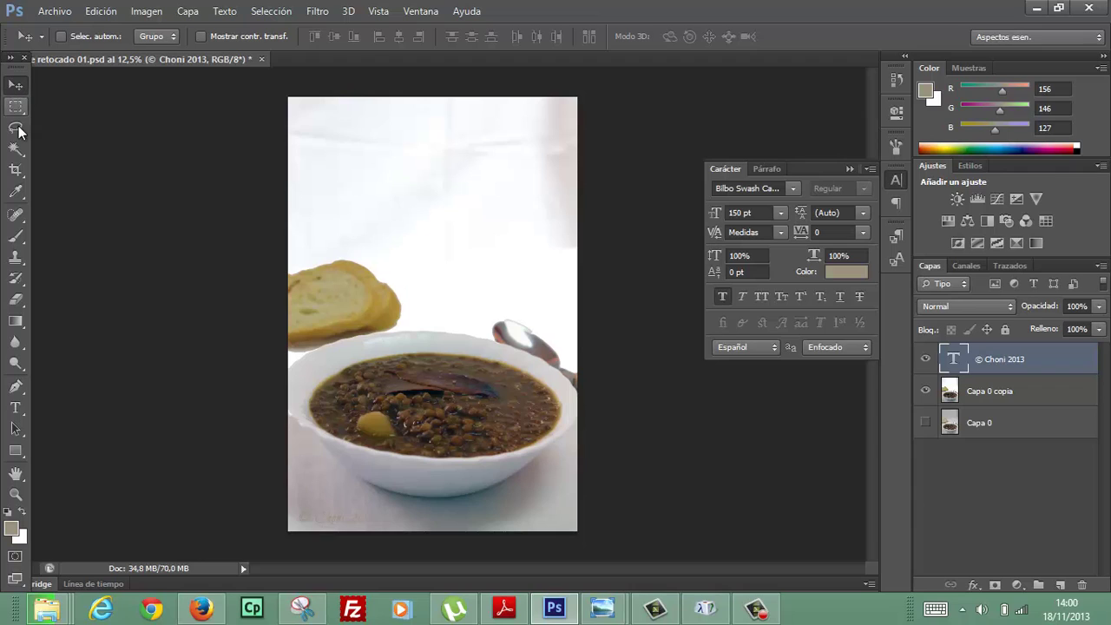
{"action": "left_click", "coordinate": [16, 410]}
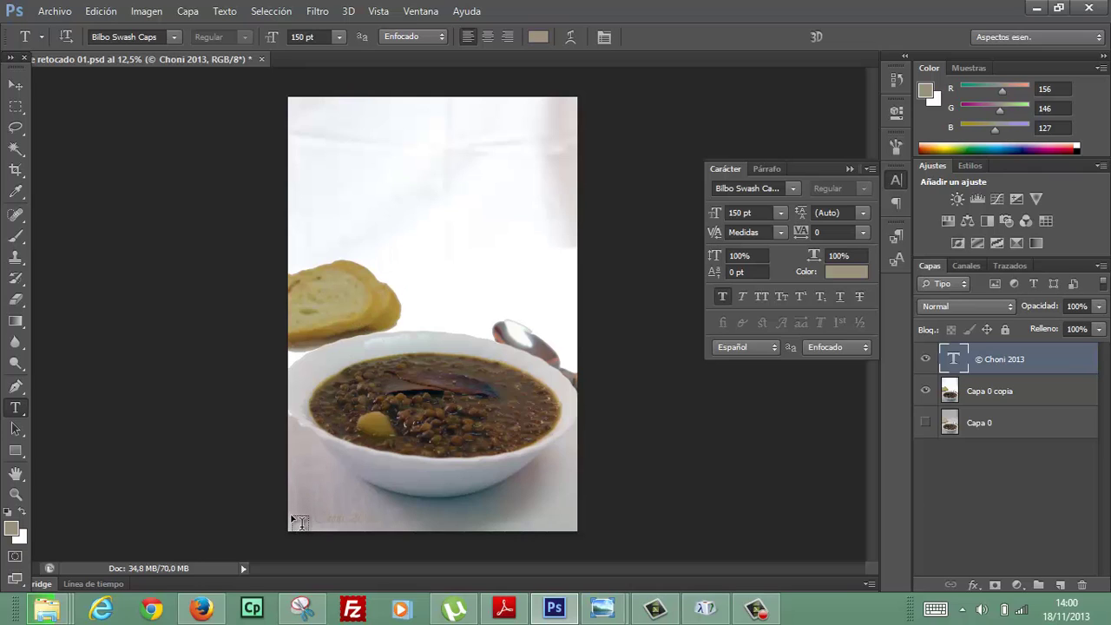
Select all the watermark characters and recolour them dark brown 443c2e
{"action": "left_click_drag", "start_coordinate": [304, 518], "coordinate": [419, 518]}
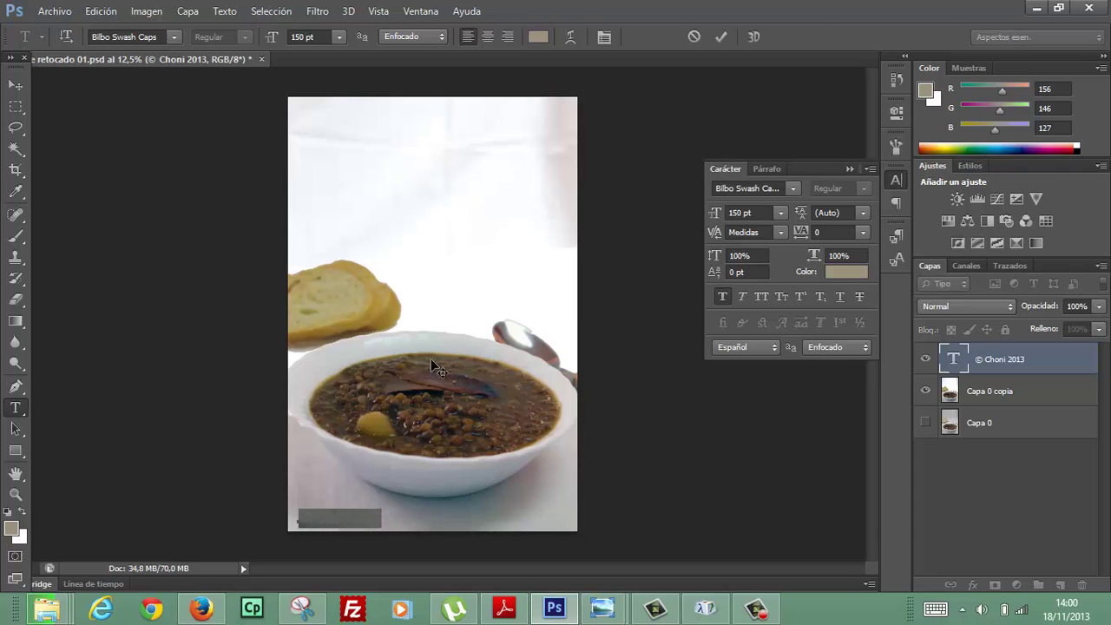
{"action": "left_click", "coordinate": [539, 37]}
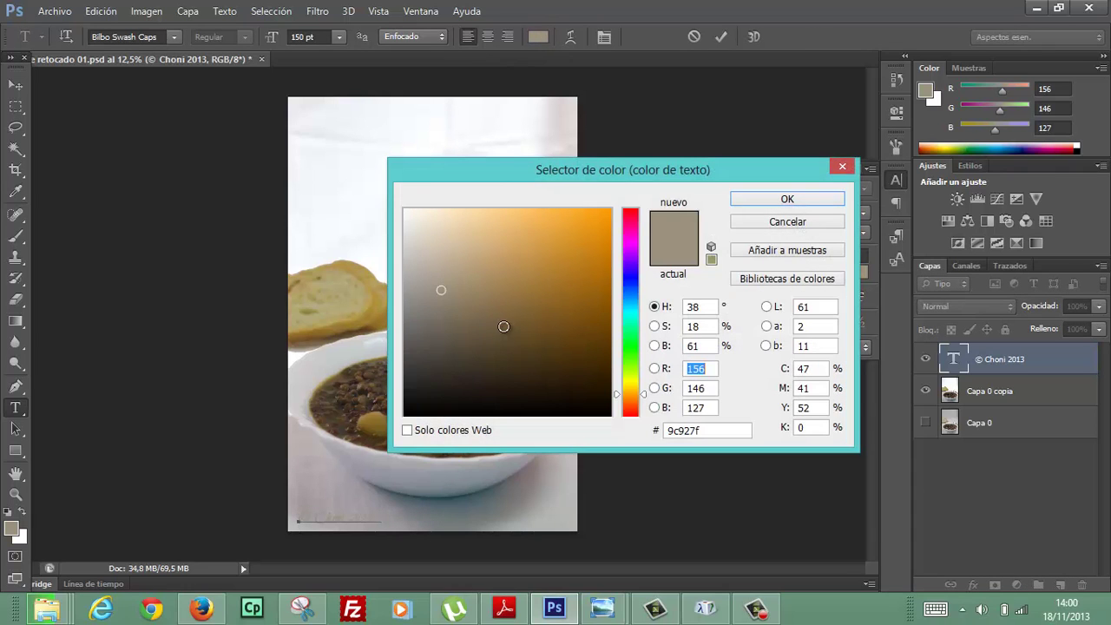
{"action": "left_click", "coordinate": [503, 325]}
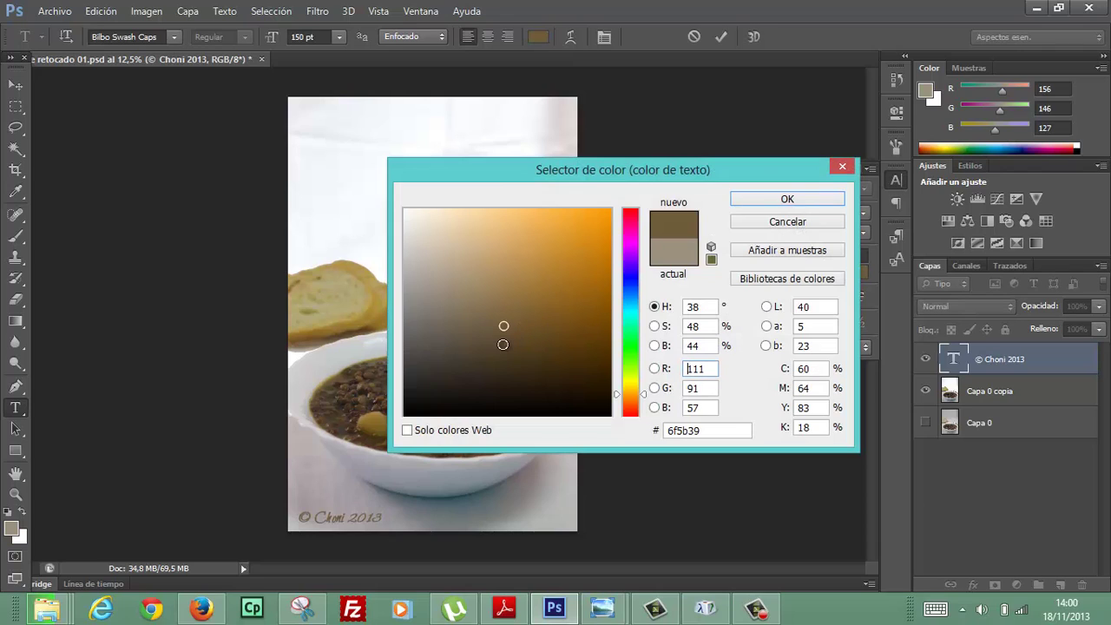
{"action": "left_click", "coordinate": [502, 344]}
{"action": "left_click", "coordinate": [469, 360]}
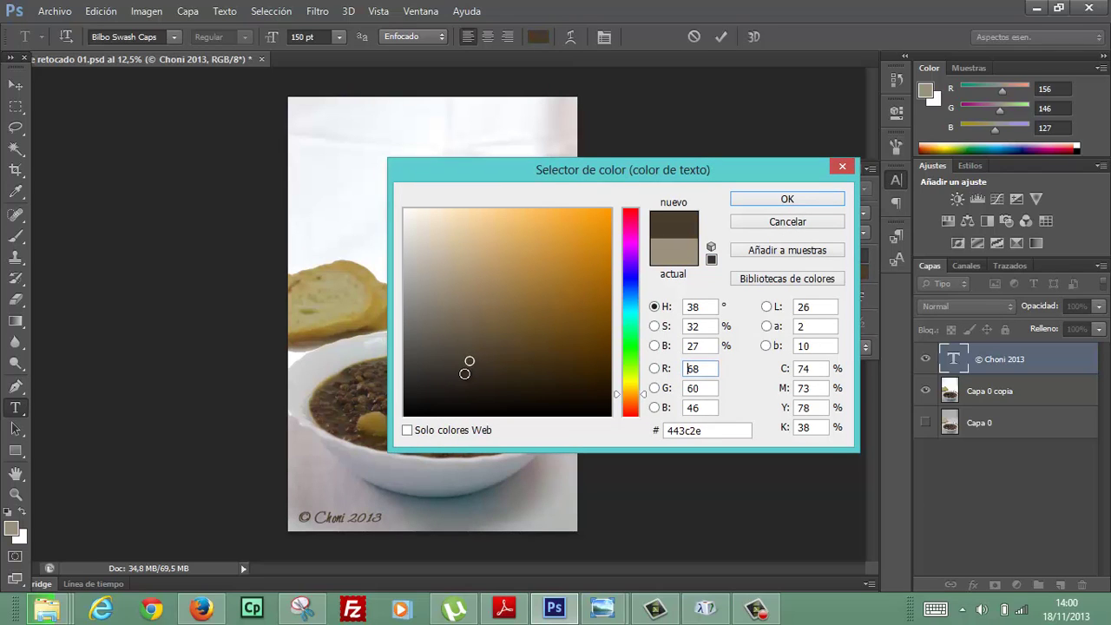
{"action": "left_click", "coordinate": [792, 207]}
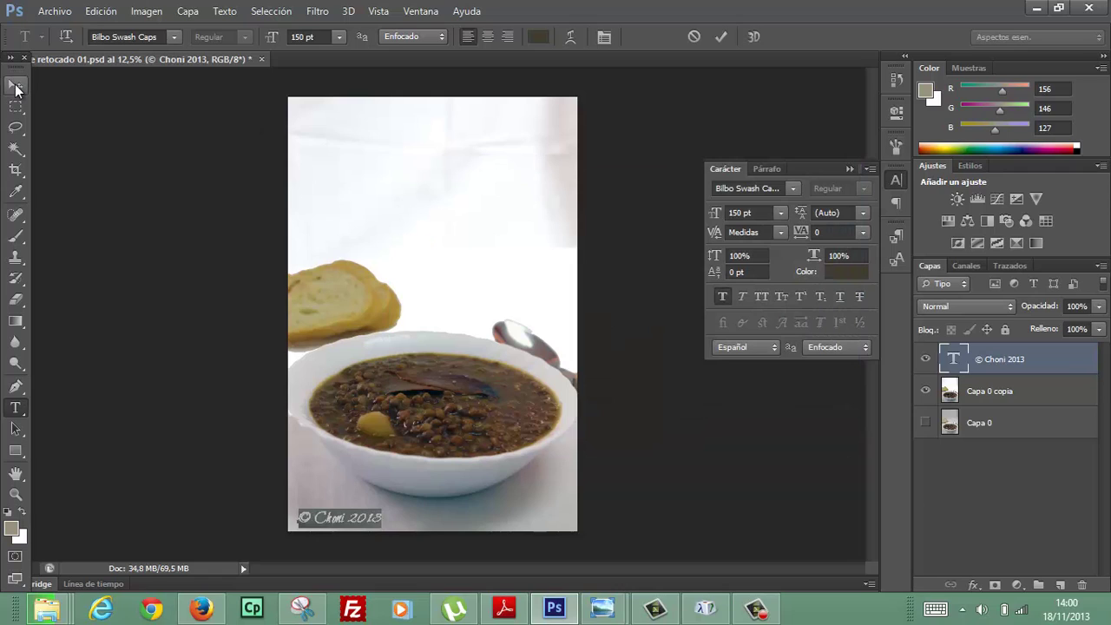
Commit the text edit and zoom in closely on the bottom-left watermark
{"action": "left_click", "coordinate": [16, 87]}
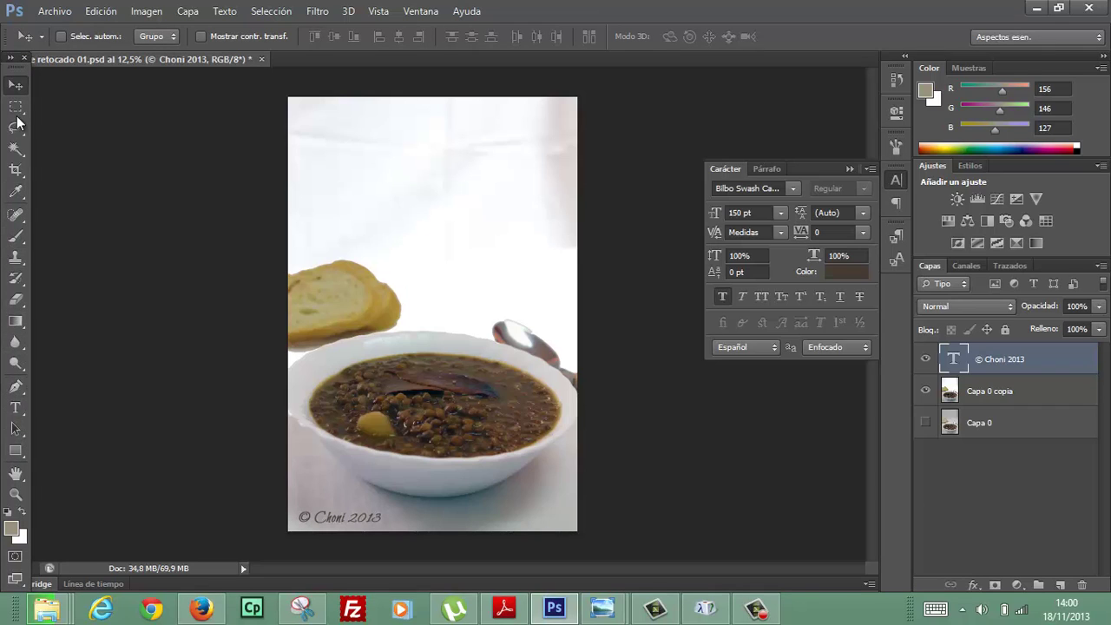
{"action": "left_click", "coordinate": [12, 500]}
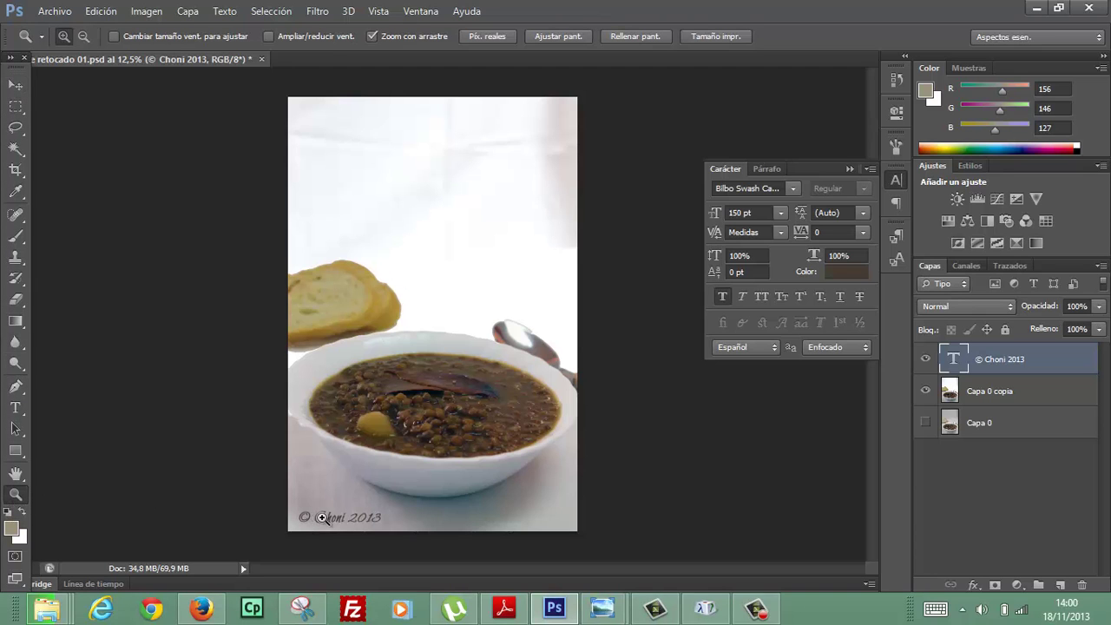
{"action": "left_click", "coordinate": [323, 516]}
{"action": "left_click_drag", "start_coordinate": [354, 527], "coordinate": [372, 516]}
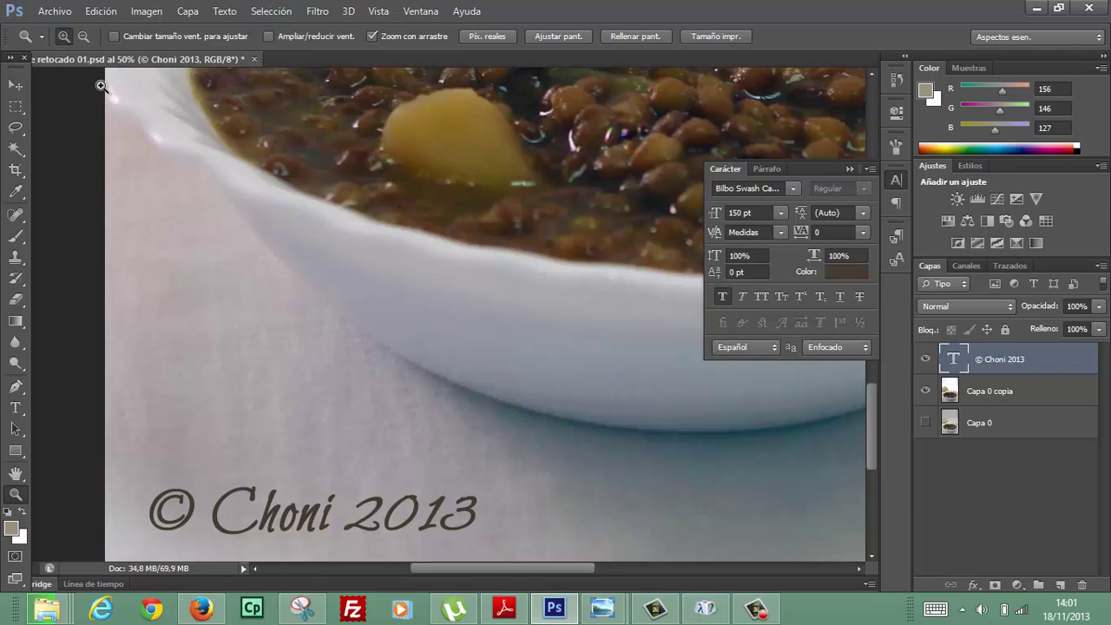
Add Bisel y relieve to the text, briefly trying inner shadow, inner glow and satin
{"action": "left_click", "coordinate": [188, 11]}
{"action": "mouse_move", "coordinate": [216, 99]}
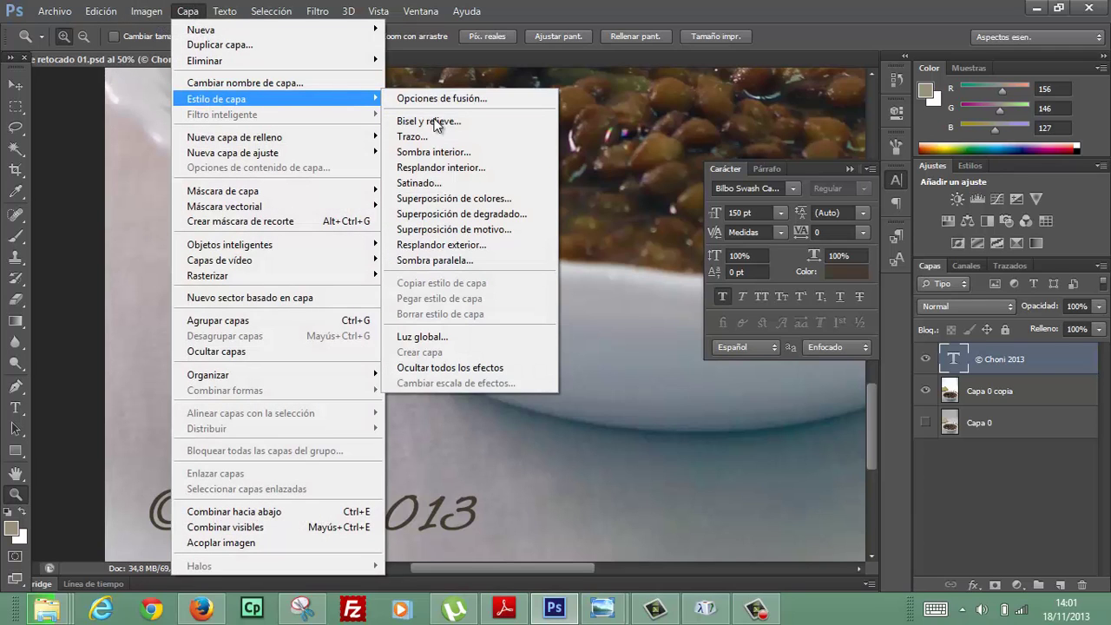
{"action": "left_click", "coordinate": [434, 120]}
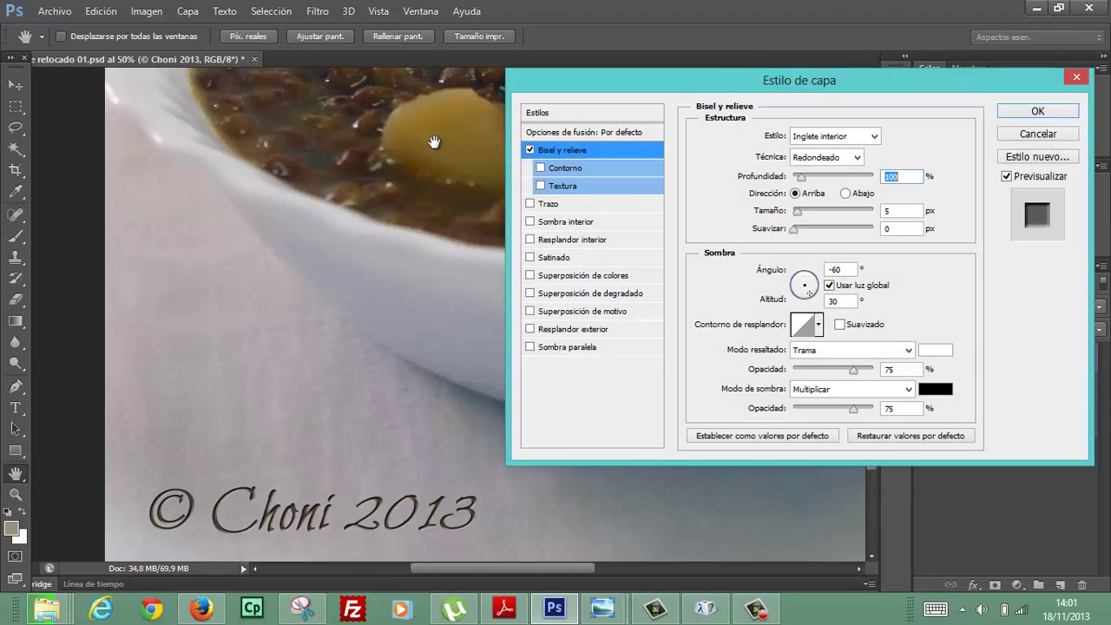
{"action": "left_click", "coordinate": [530, 150]}
{"action": "left_click", "coordinate": [530, 222]}
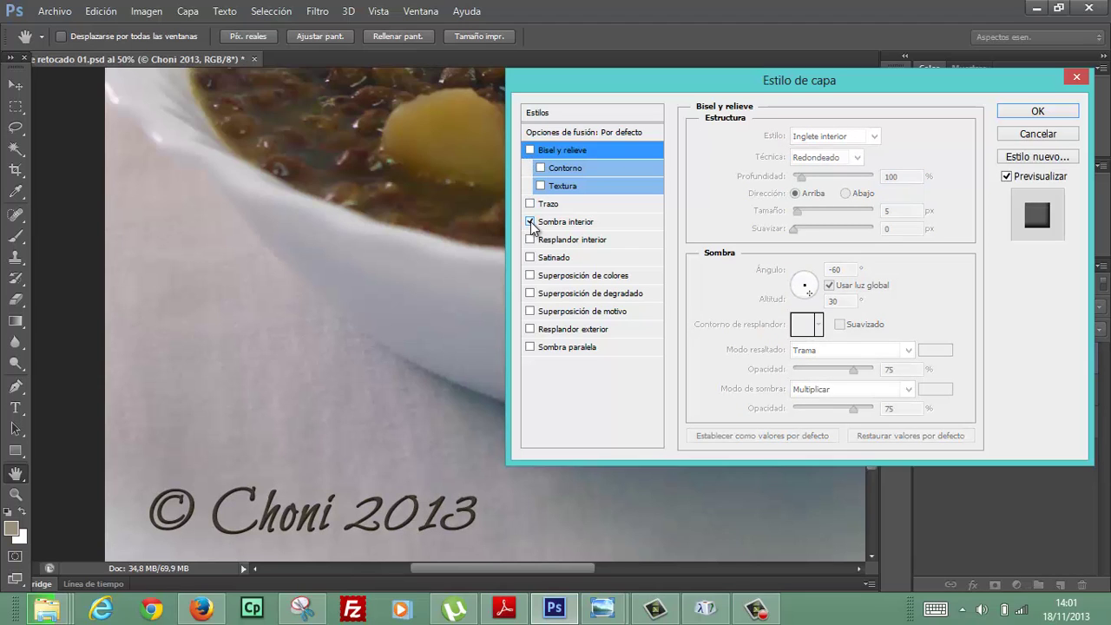
{"action": "left_click", "coordinate": [530, 239]}
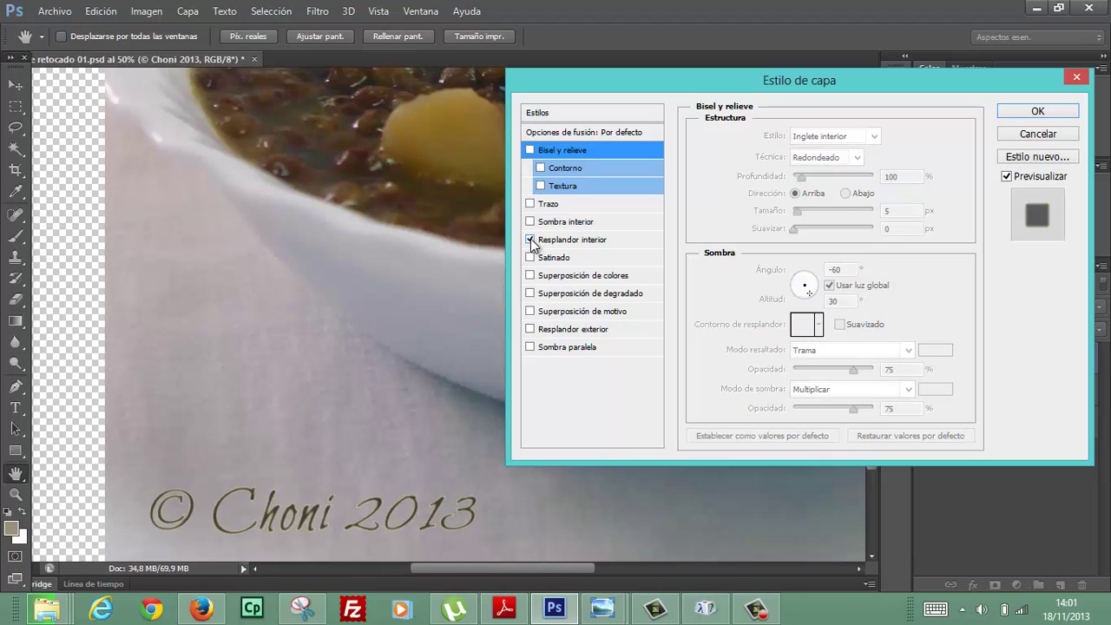
{"action": "left_click", "coordinate": [531, 239]}
{"action": "left_click", "coordinate": [530, 257]}
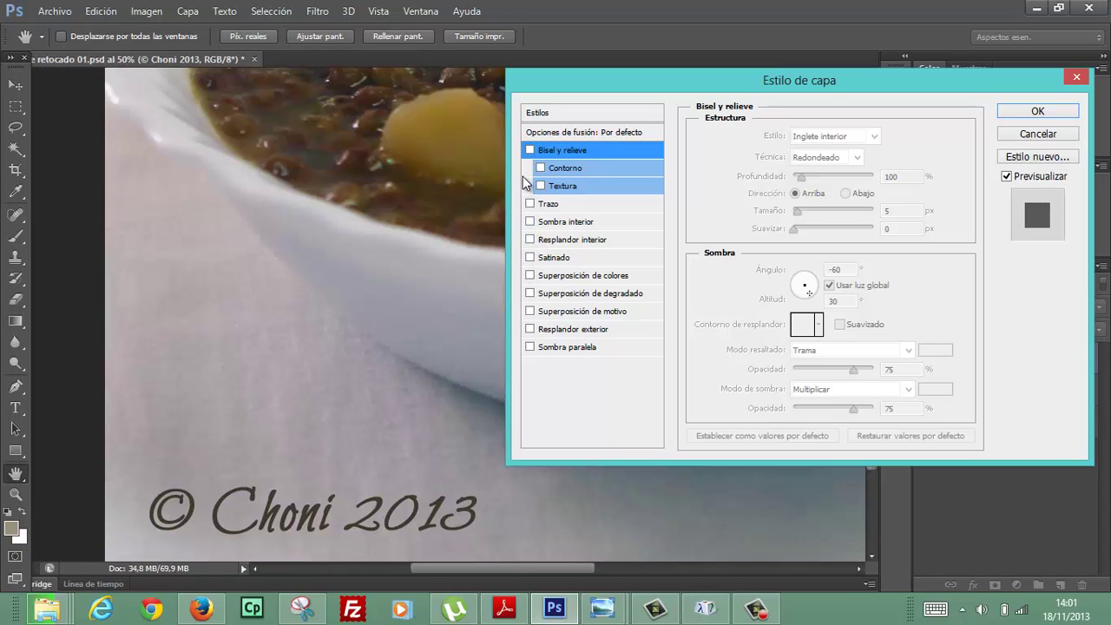
{"action": "left_click", "coordinate": [529, 150]}
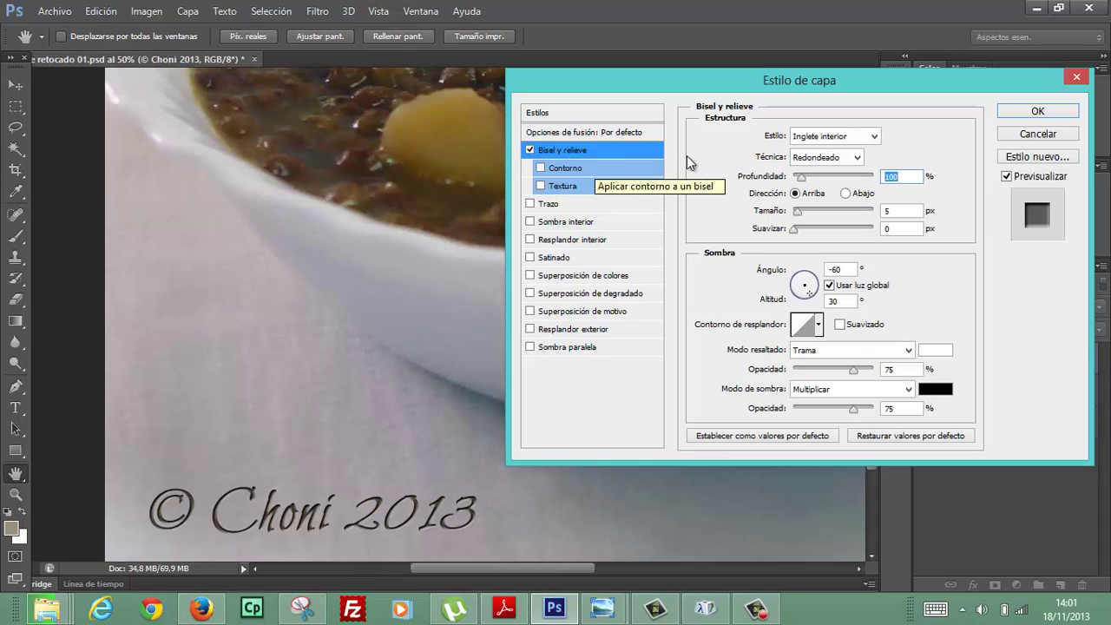
Set the bevel Estilo to Relieve and apply the layer style
{"action": "left_click", "coordinate": [811, 137]}
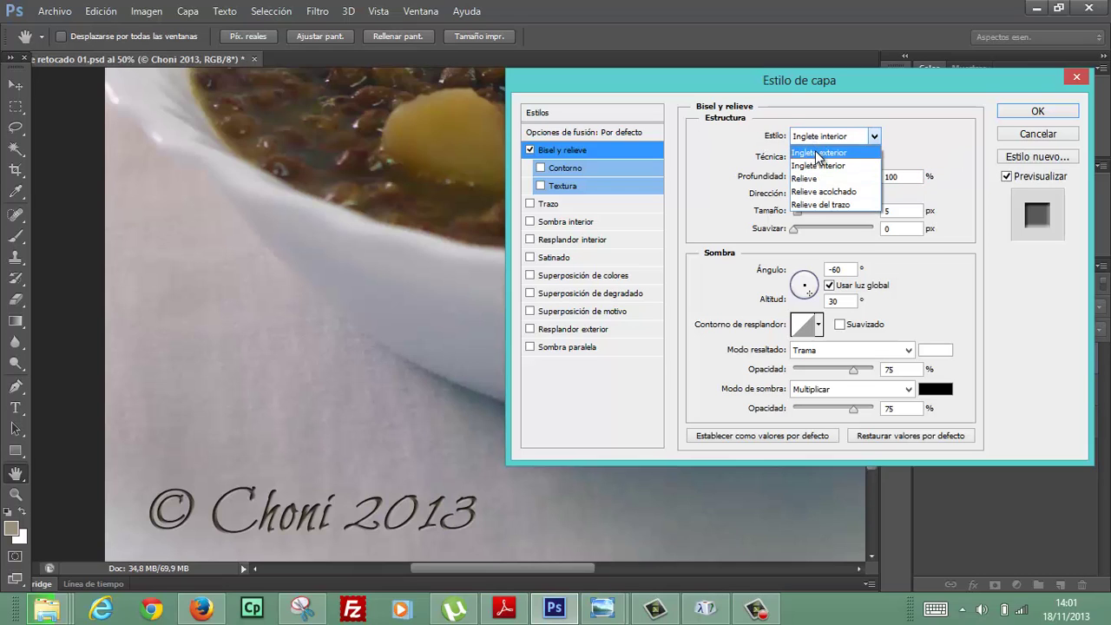
{"action": "left_click", "coordinate": [817, 153]}
{"action": "left_click", "coordinate": [825, 137]}
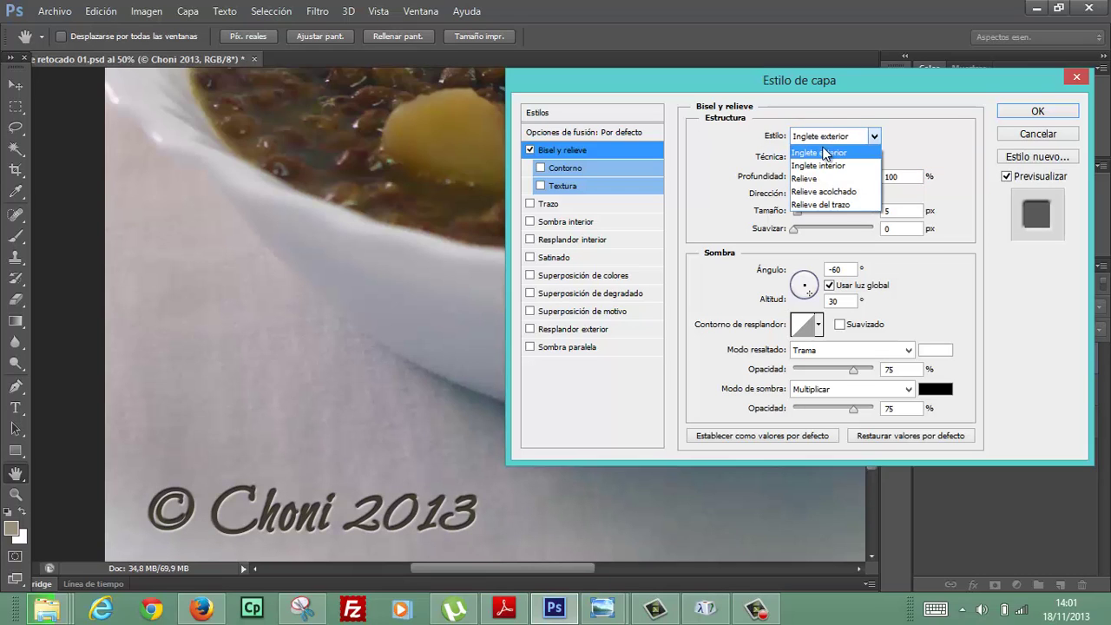
{"action": "left_click", "coordinate": [823, 166]}
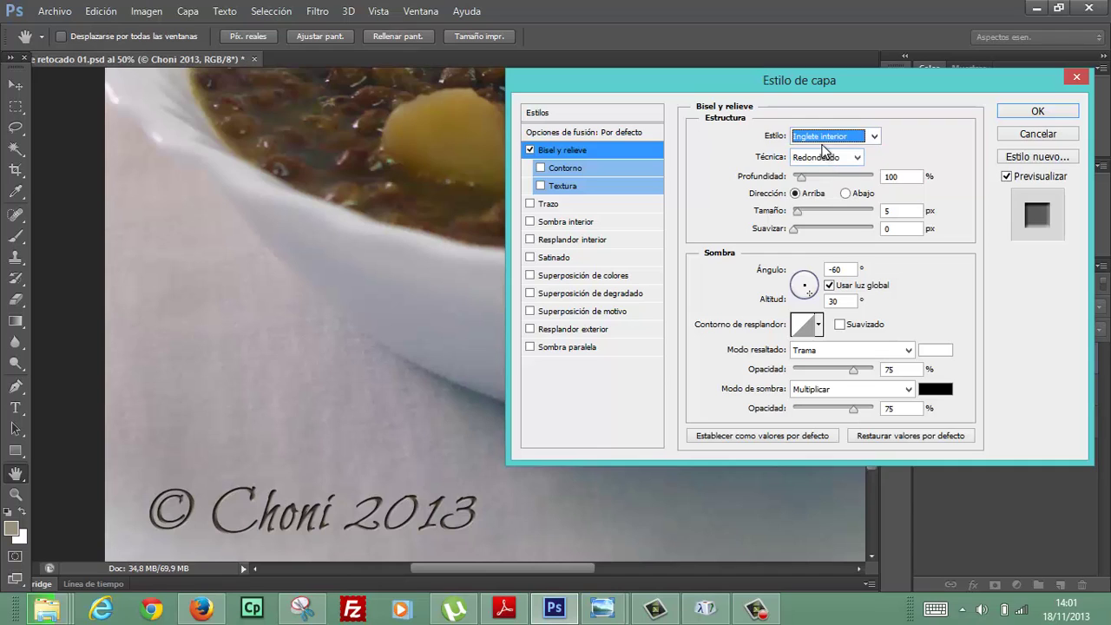
{"action": "left_click", "coordinate": [821, 145]}
{"action": "left_click", "coordinate": [820, 180]}
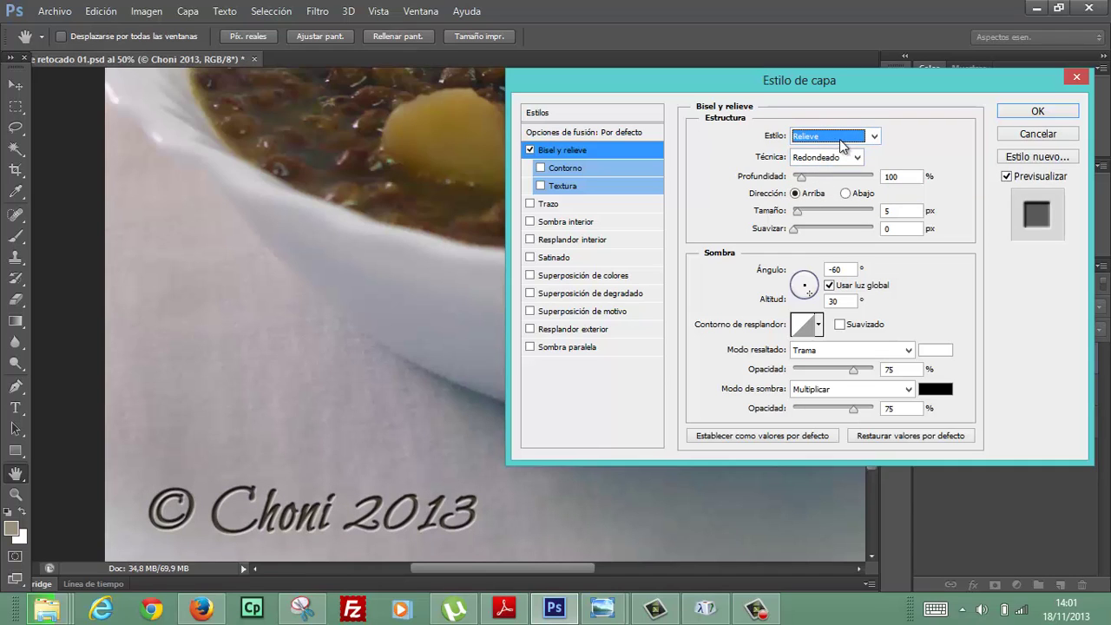
{"action": "left_click", "coordinate": [1015, 117]}
{"action": "key", "text": "z"}
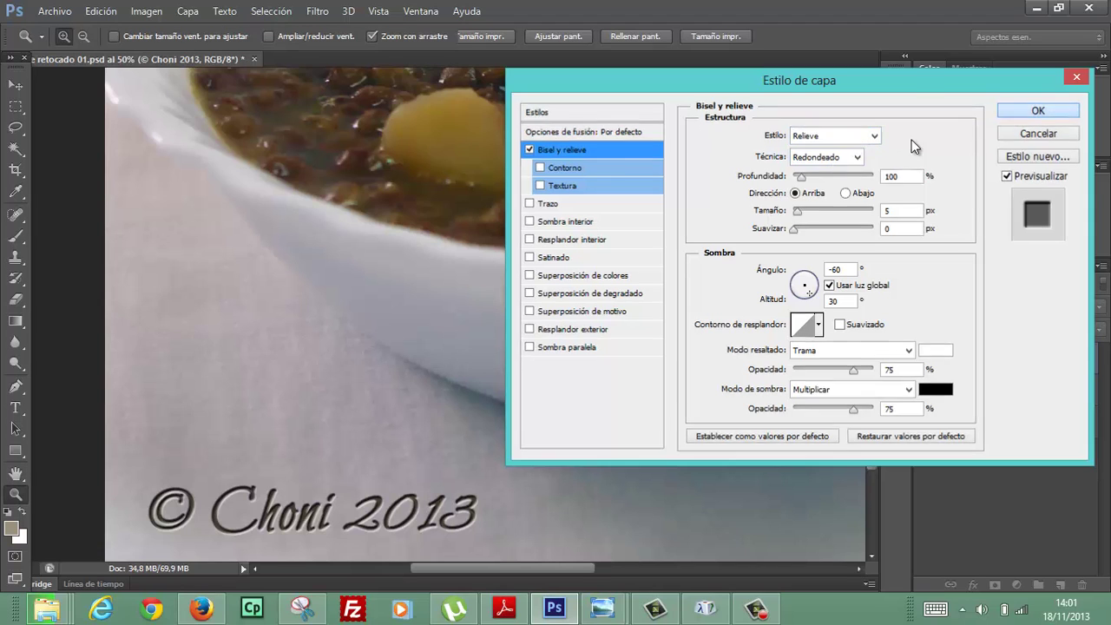
{"action": "left_click", "coordinate": [1015, 117]}
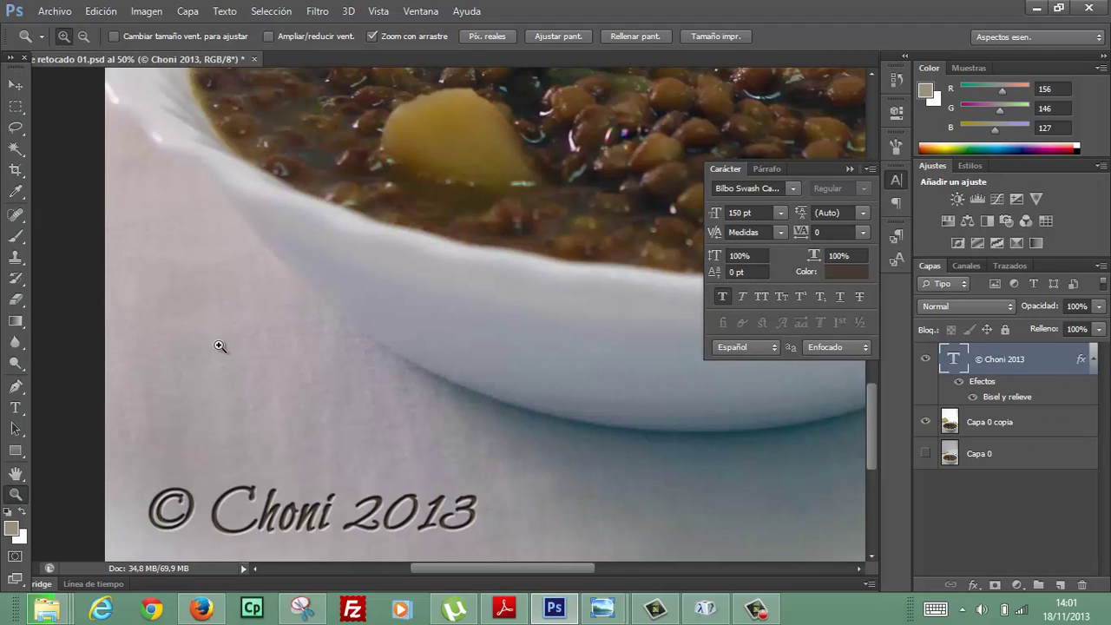
Alt-click with the Zoom tool to zoom out to 12.5%, showing the whole photo
{"action": "key", "text": "alt"}
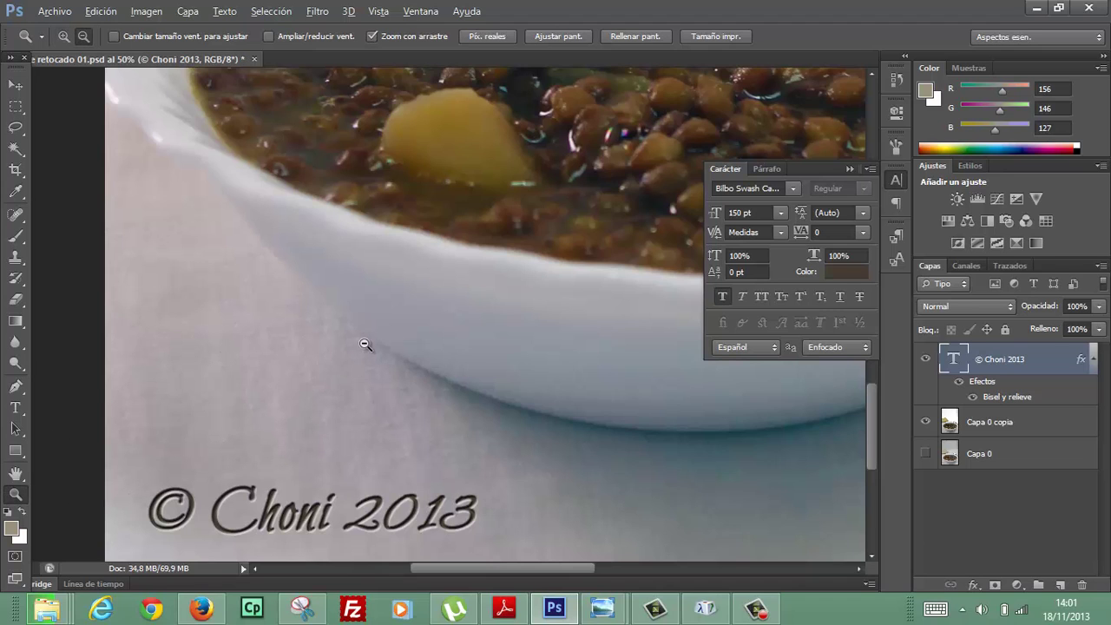
{"action": "left_click", "coordinate": [405, 325], "text": "alt"}
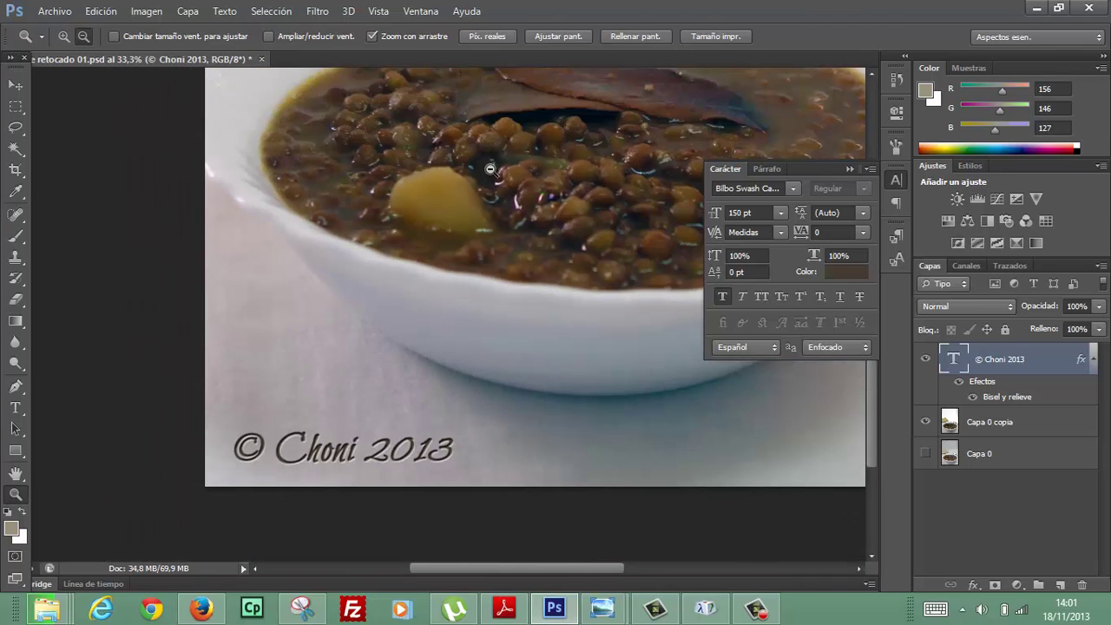
{"action": "left_click", "coordinate": [521, 137], "text": "alt"}
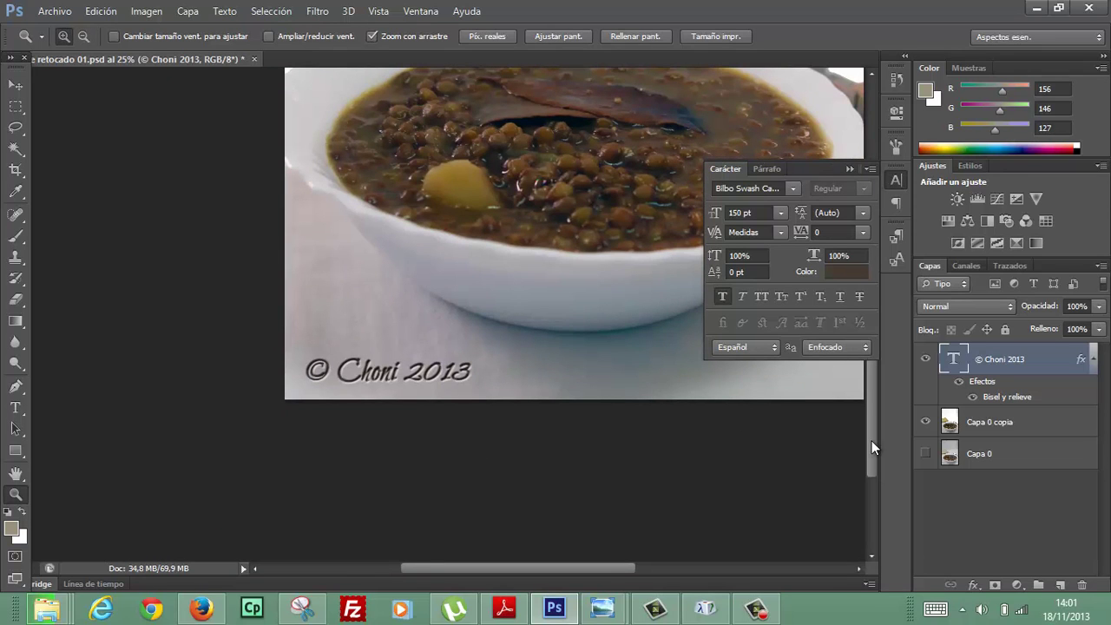
{"action": "mouse_move", "coordinate": [871, 447]}
{"action": "left_mouse_down"}
{"action": "mouse_move", "coordinate": [862, 269]}
{"action": "mouse_move", "coordinate": [872, 409]}
{"action": "mouse_move", "coordinate": [872, 391]}
{"action": "left_mouse_up"}
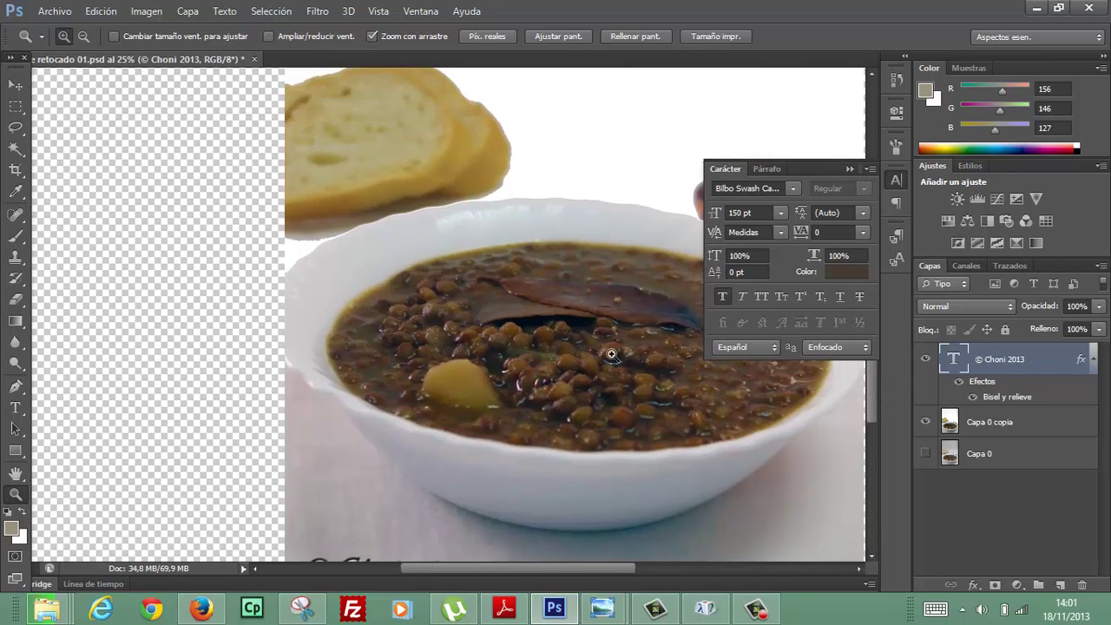
{"action": "left_click", "coordinate": [586, 347], "text": "alt"}
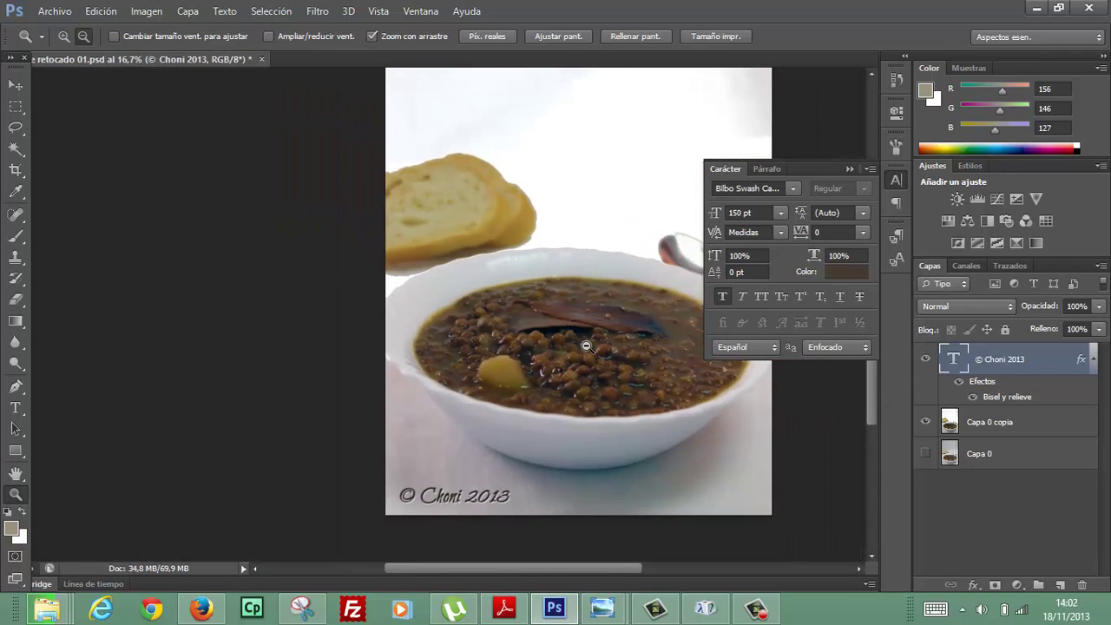